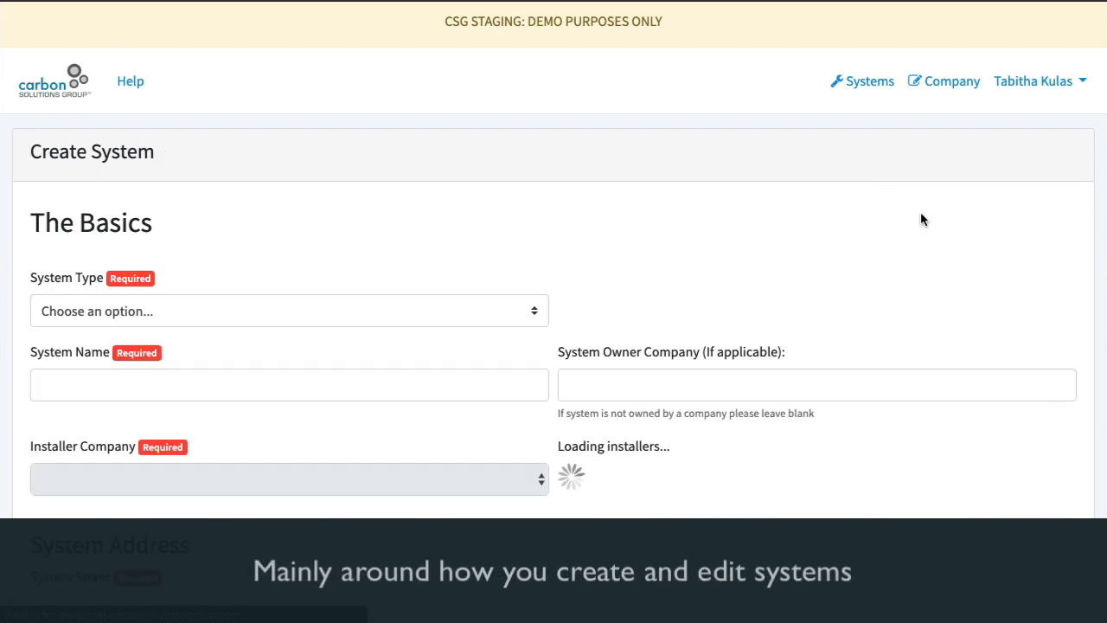
Try the system types in turn, including Lease, PPA and System Purchase - SD Form Already Generated
left_click(328, 318)
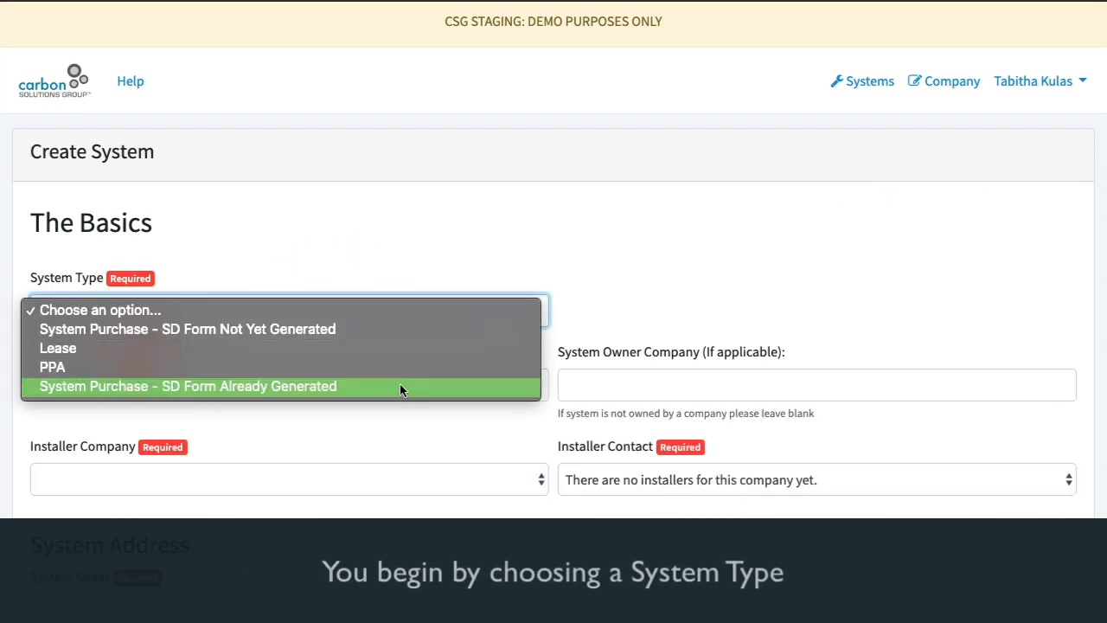
left_click(413, 329)
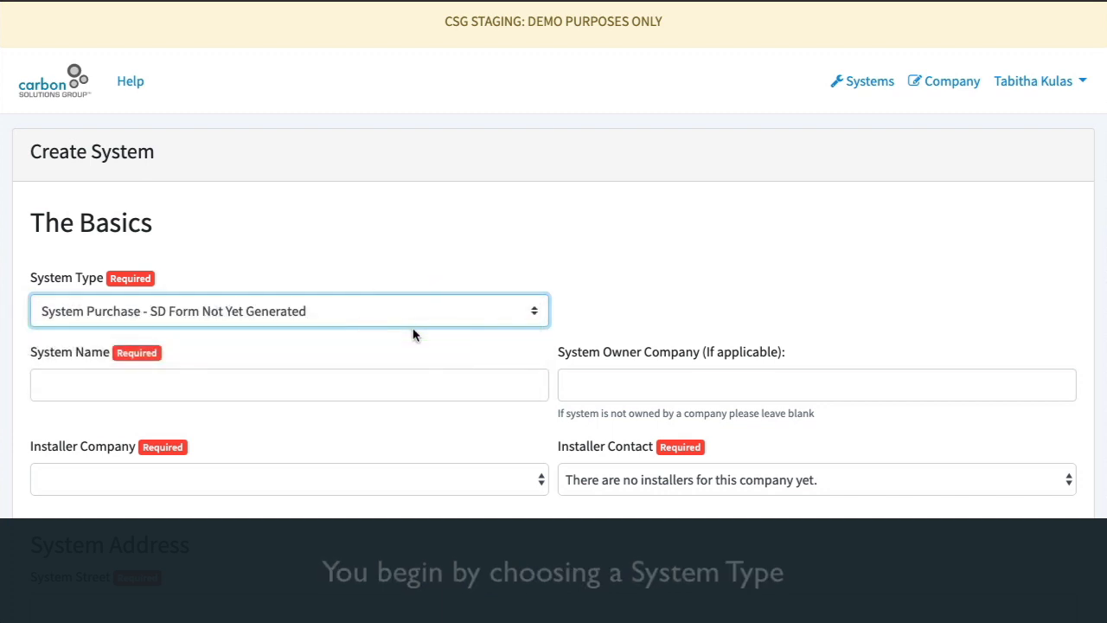
left_click(416, 315)
left_click(408, 329)
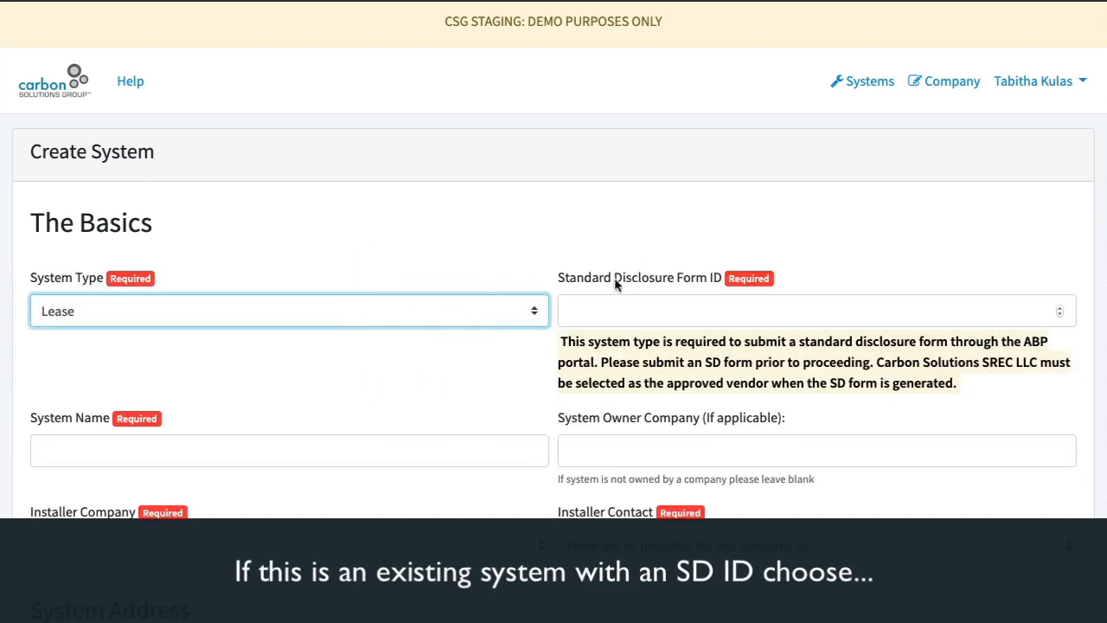
left_click(617, 302)
left_click_drag(557, 279, 697, 280)
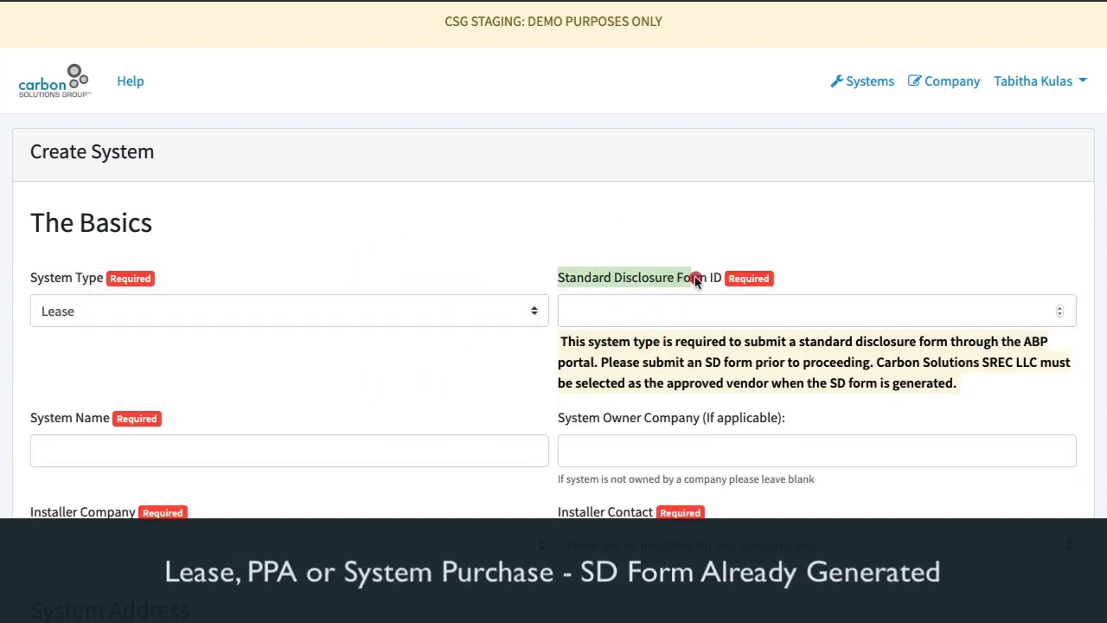
left_click(718, 282)
left_click(279, 314)
left_click(275, 326)
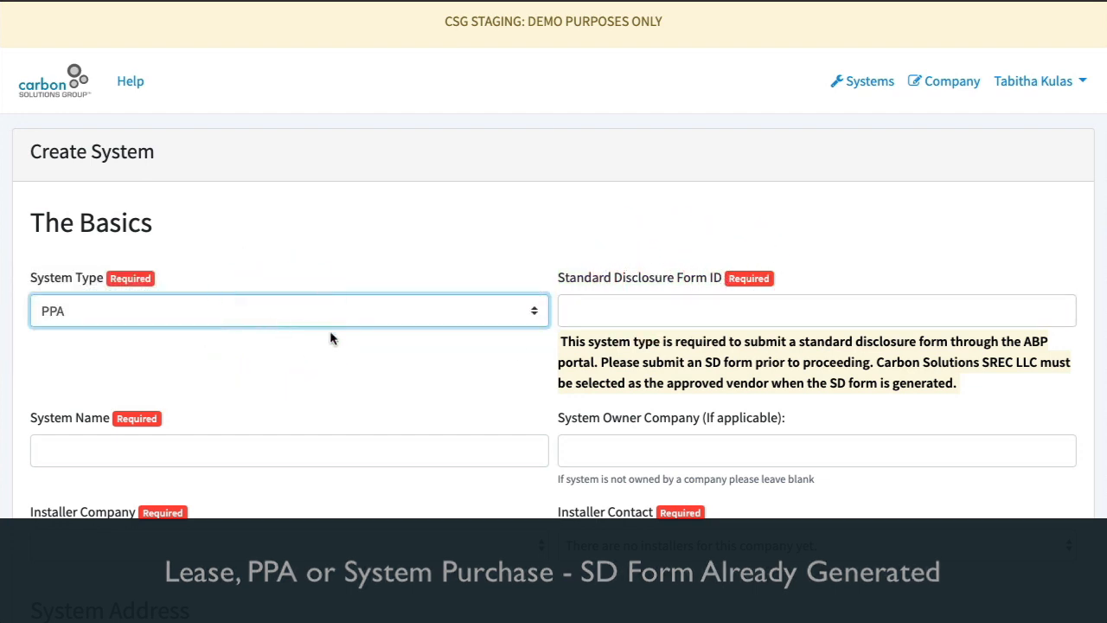
left_click(459, 310)
left_click(453, 327)
Set the system type to System Purchase - SD Form Not Yet Generated and name the system New Test System
left_click(447, 309)
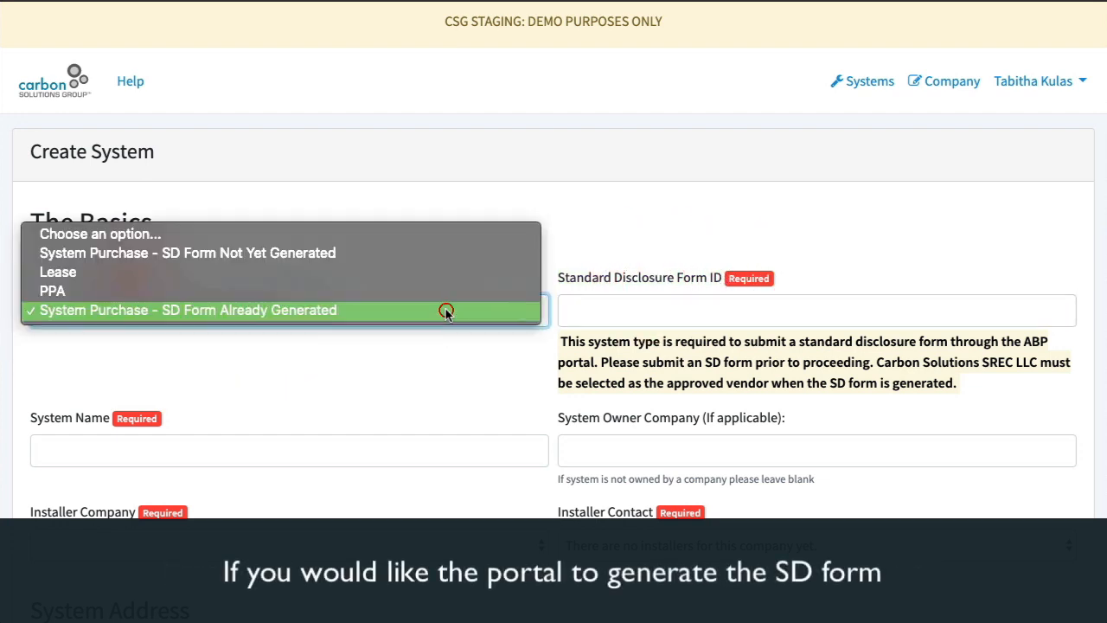
left_click(343, 253)
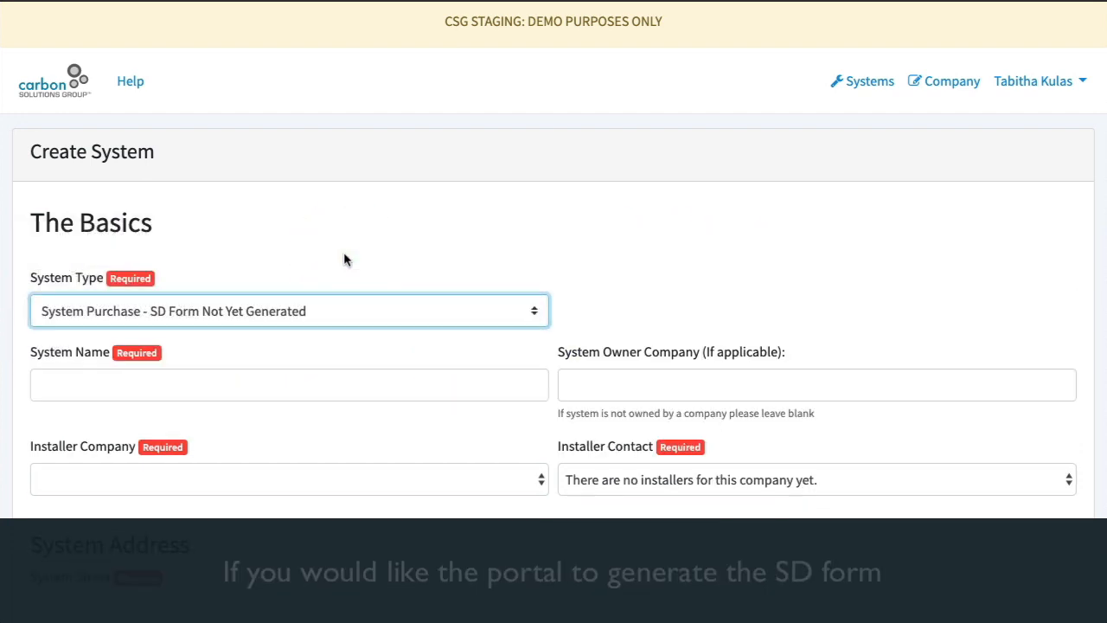
left_click(292, 378)
type("New Test System")
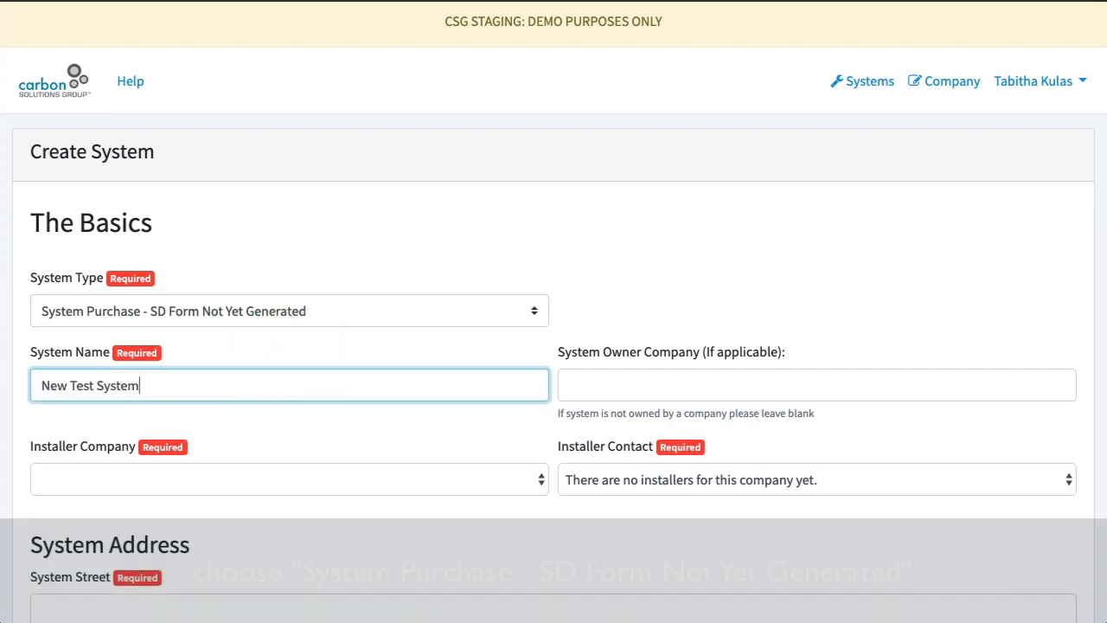
Enter ABC Company as the system owner company and choose Rohan-Lebsack as installer company along with its installer contact
left_click(626, 388)
type("ABC Company")
left_click(449, 474)
left_click(446, 497)
left_click(638, 481)
left_click(638, 497)
Fill in the system address's street, county, city and zip code, and create the system
scroll(450, 373, "down", 3)
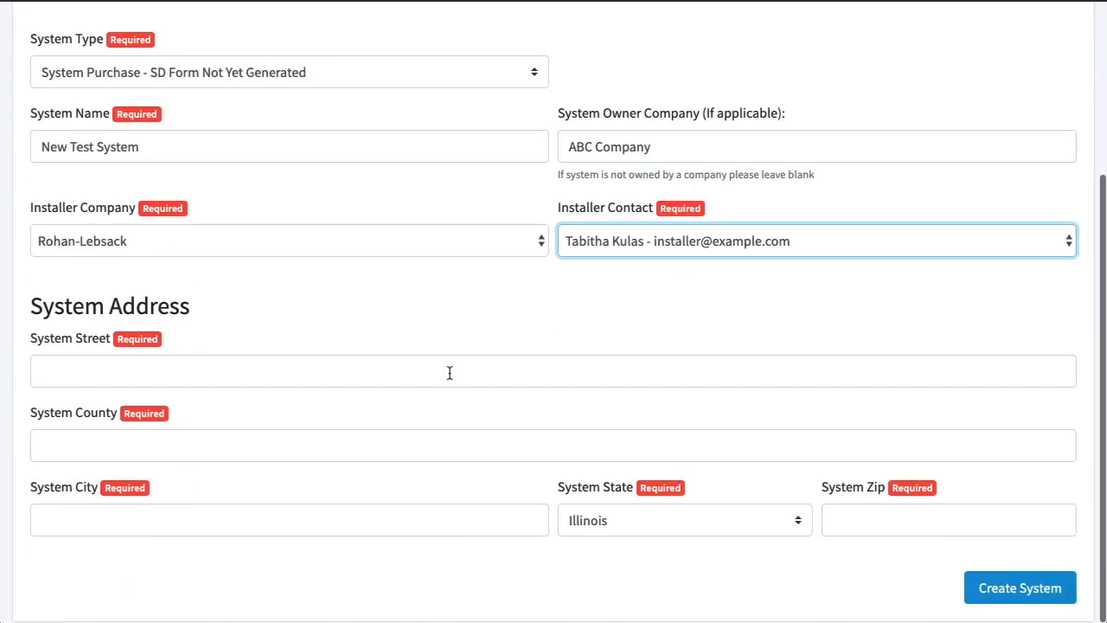
left_click(303, 373)
type("1601 Illini Rd.")
left_click(235, 442)
type("Sangamon")
key("Tab")
type("Springfield")
key("Tab")
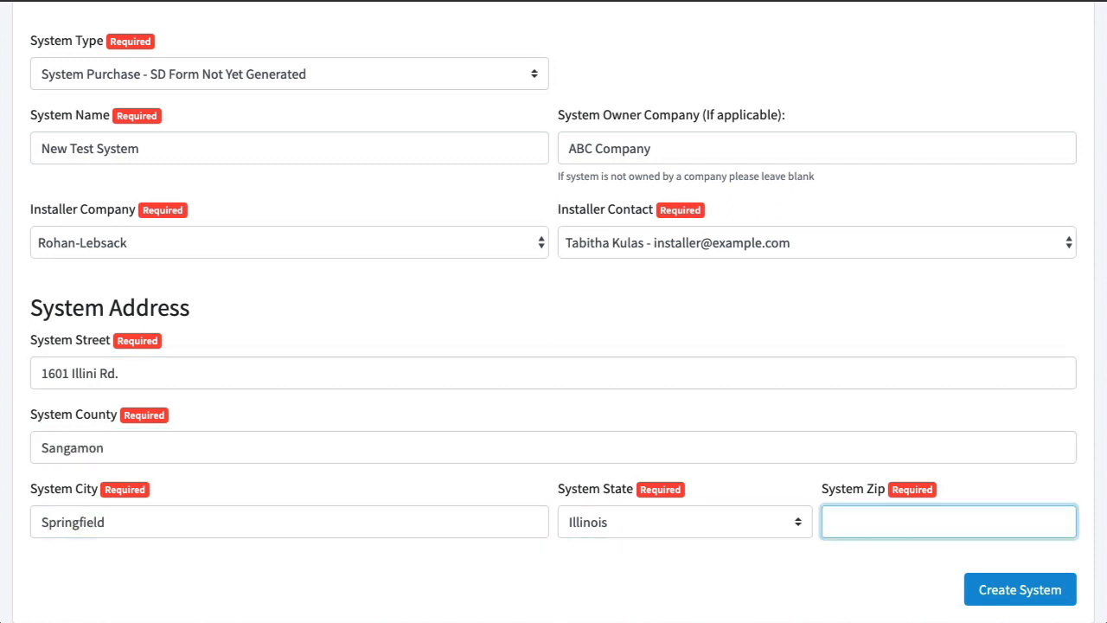
left_click(995, 597)
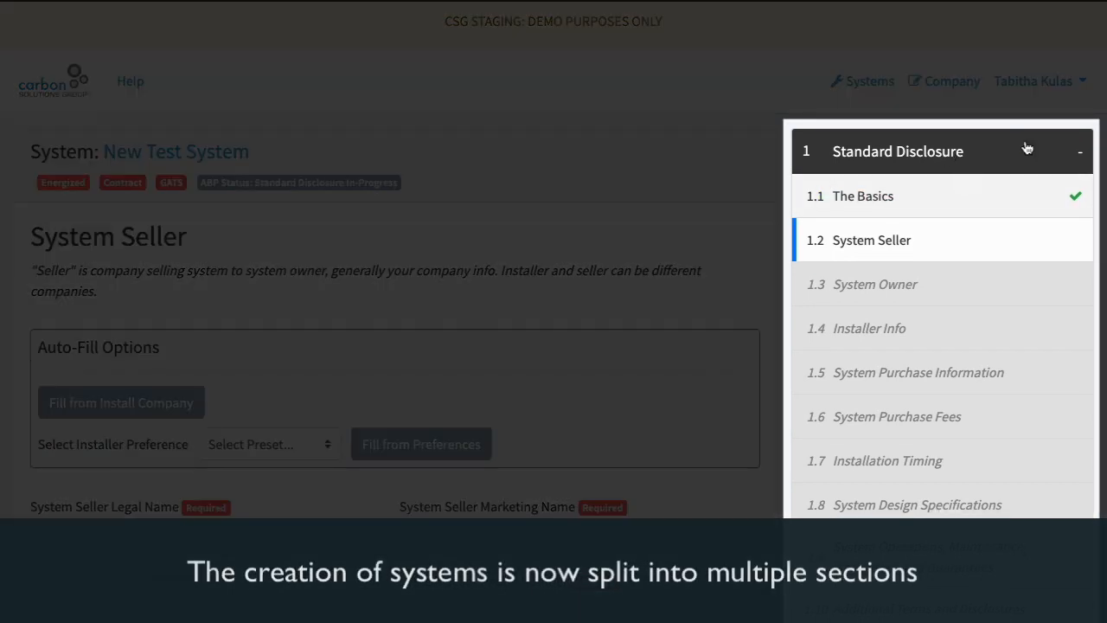
Collapse all five sections of the system's step list, from Standard Disclosure to Admin, and expand Standard Disclosure again
left_click(877, 192)
left_click(949, 240)
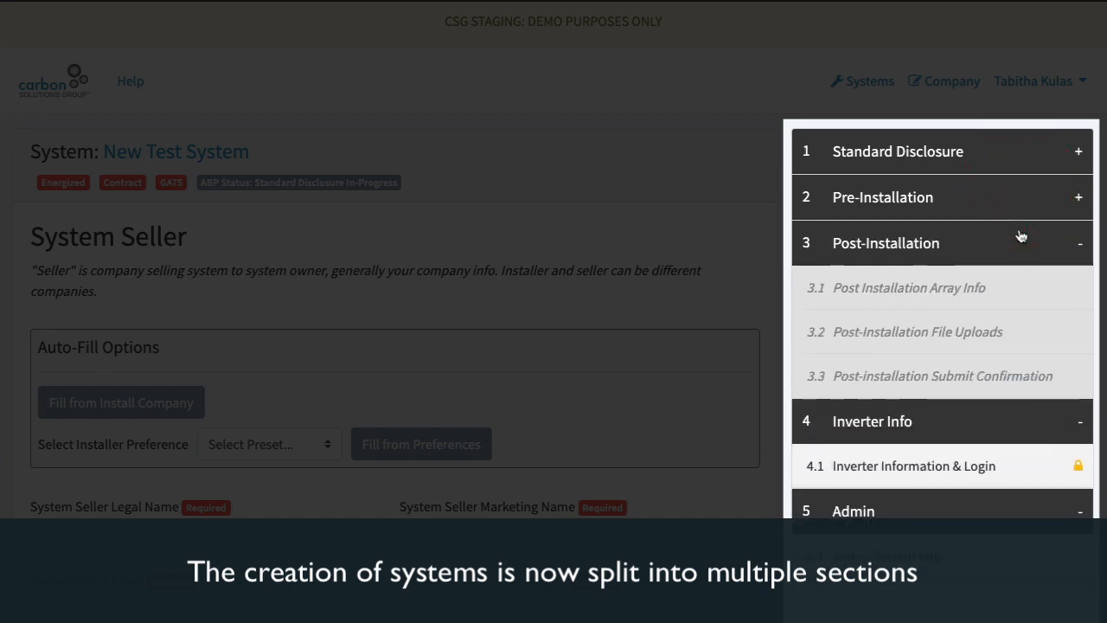
left_click(952, 289)
left_click(1031, 333)
left_click(1027, 335)
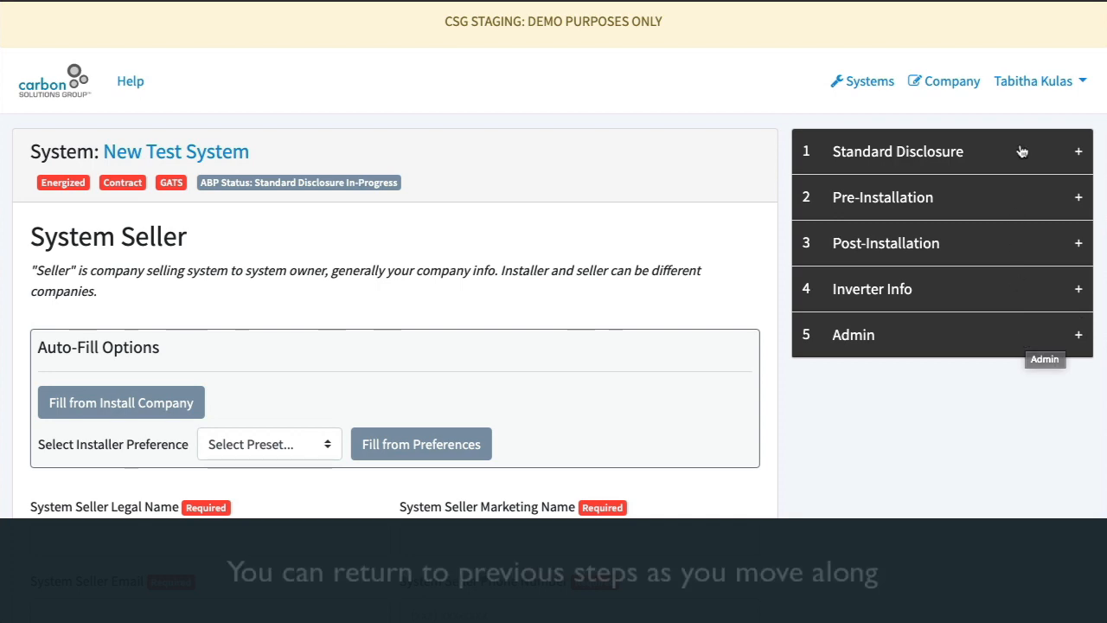
left_click(1021, 152)
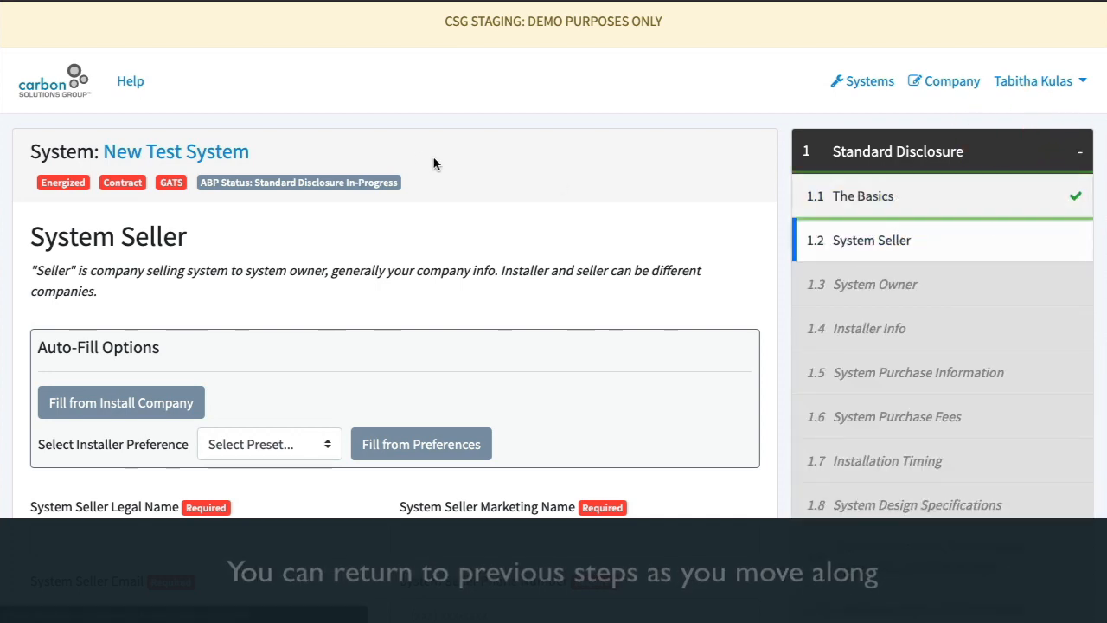
Review the entries of The Basics step and return to the System Seller step
scroll(485, 216, "down", 5)
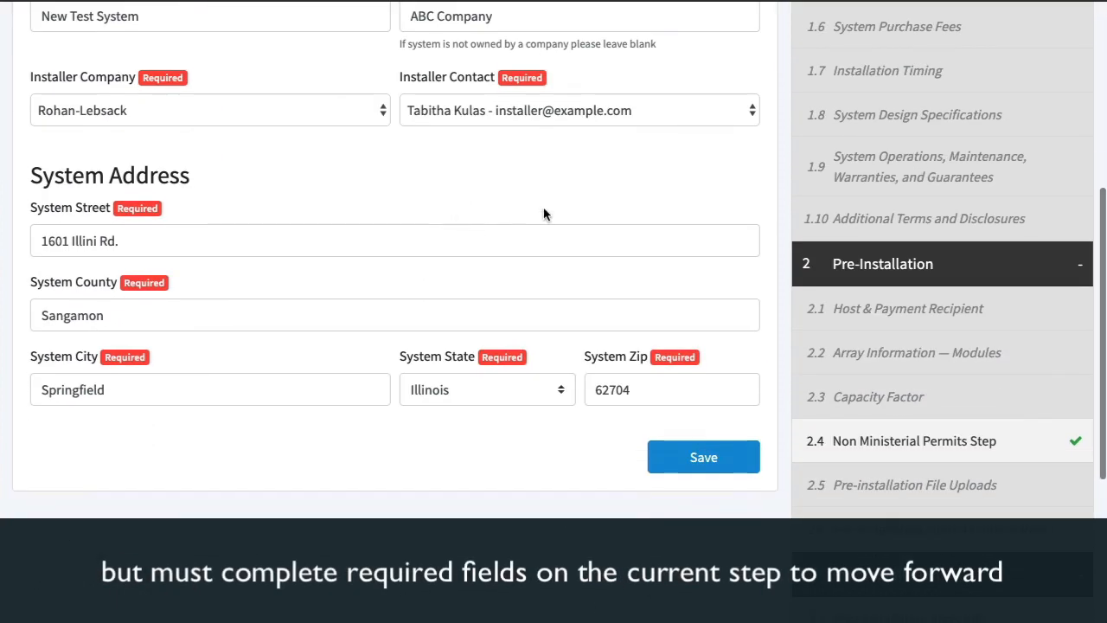
scroll(244, 163, "up", 5)
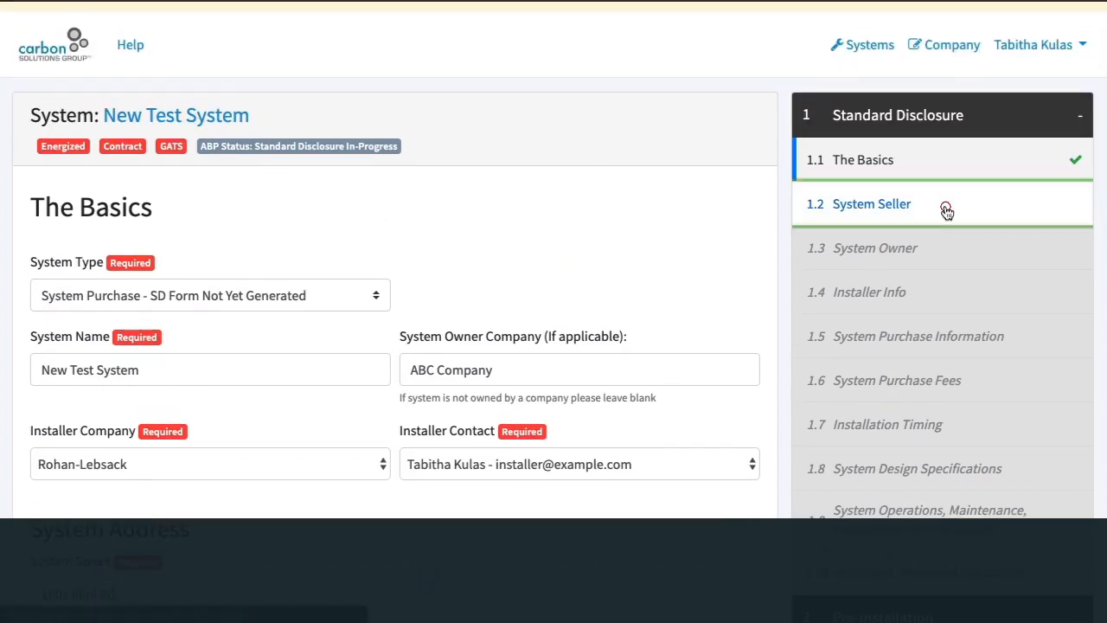
left_click(813, 227)
View the installer preference presets offered in the System Seller auto-fill options
scroll(581, 215, "down", 3)
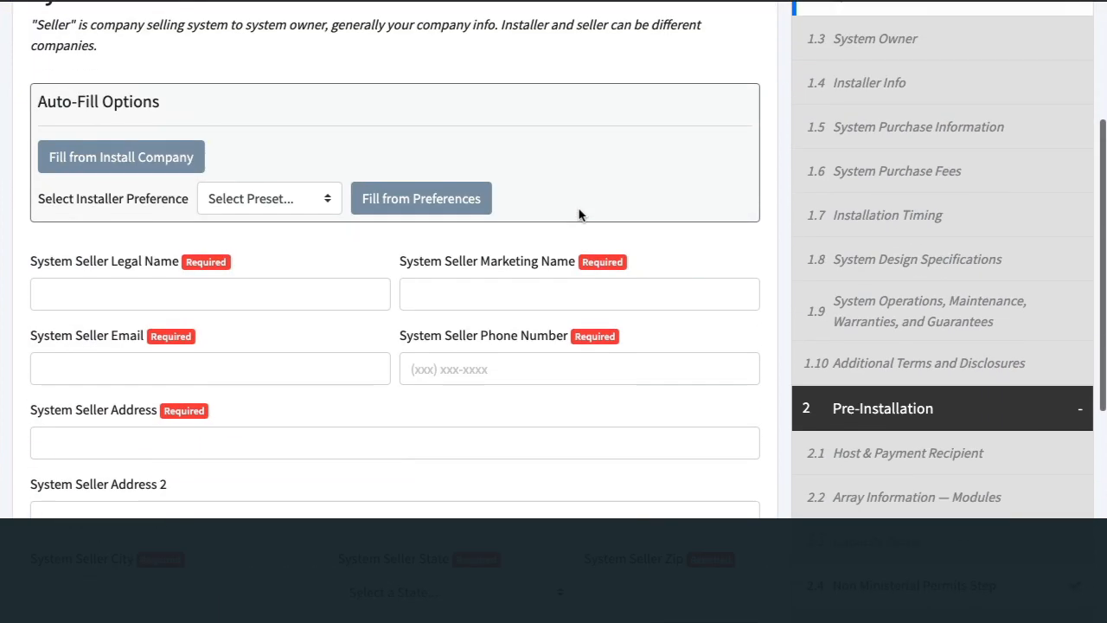
left_click_drag(38, 93, 164, 98)
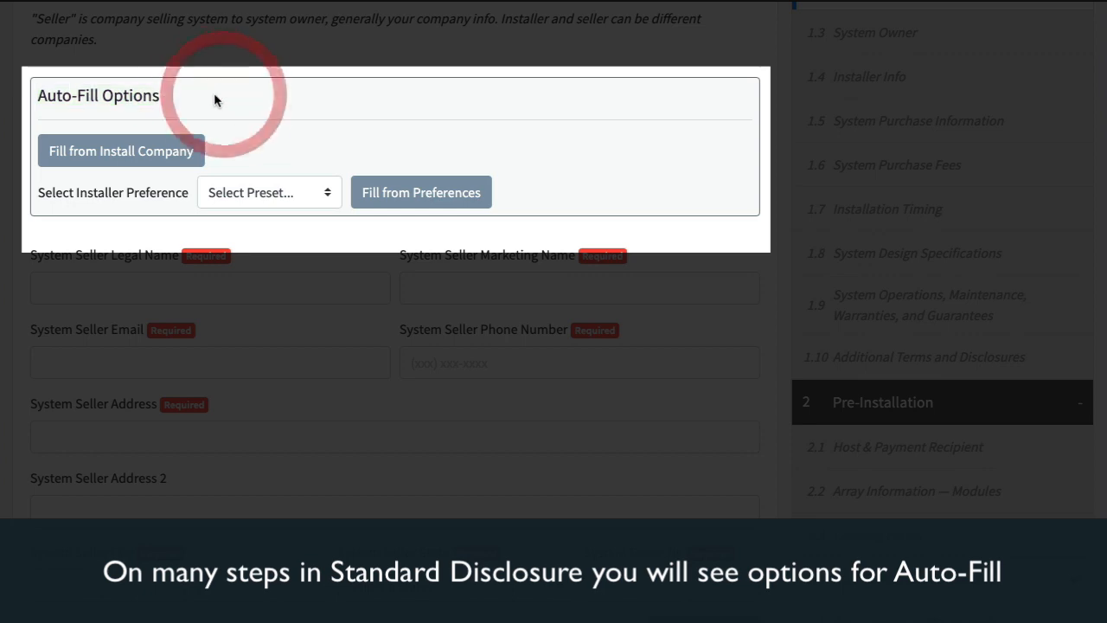
left_click(273, 194)
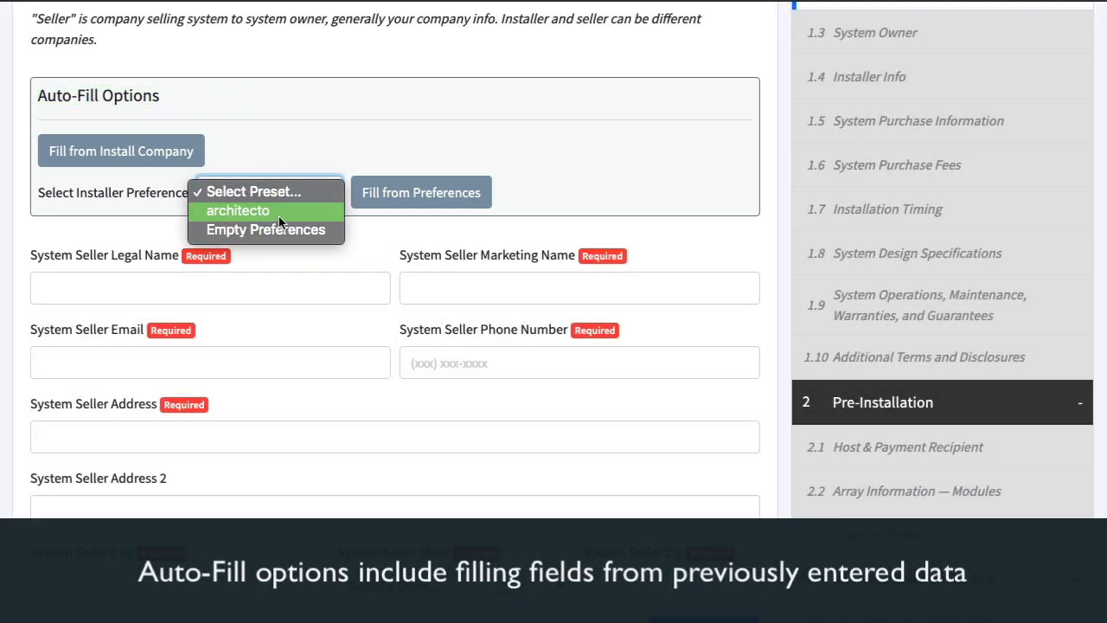
left_click(309, 113)
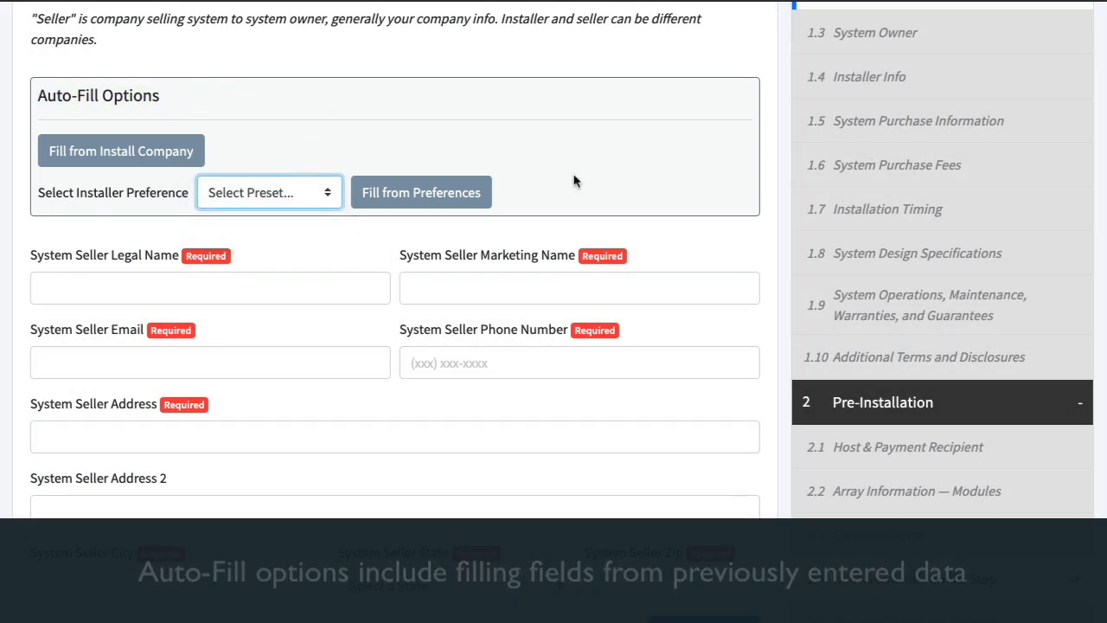
Go to the company page and open its Standard Disclosure preferences
scroll(573, 178, "up", 3)
left_click(1053, 84)
left_click(943, 48)
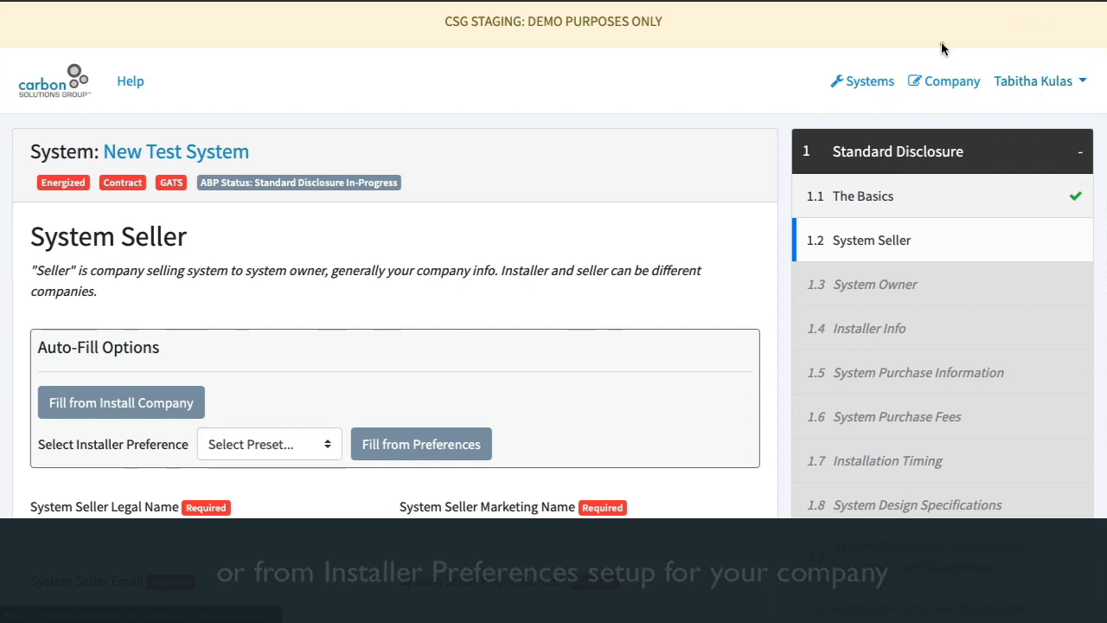
left_click(935, 84)
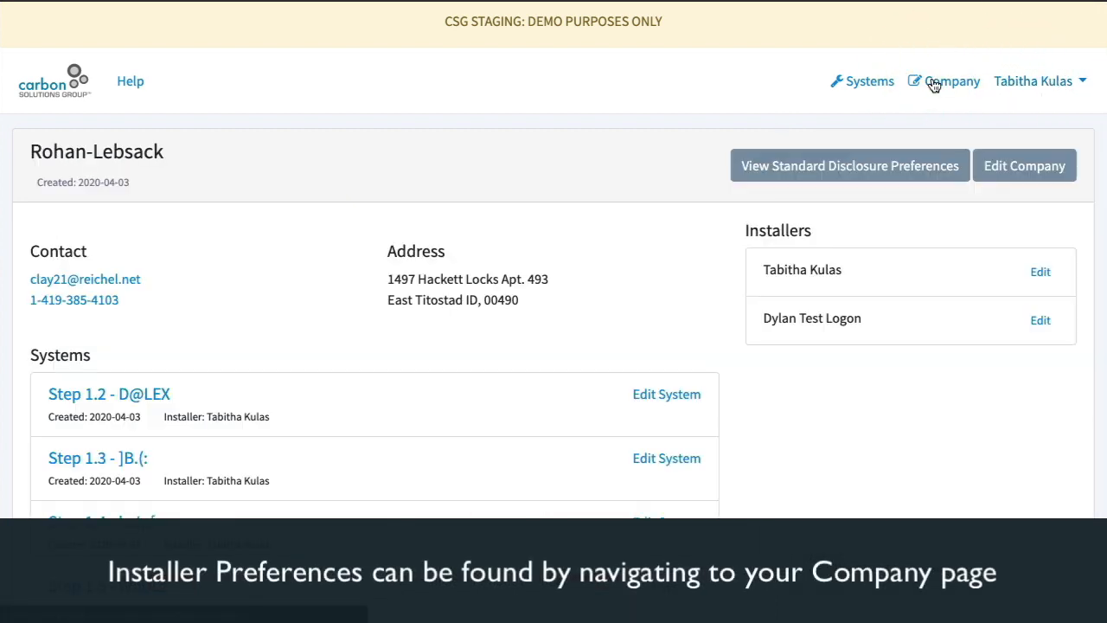
left_click(862, 172)
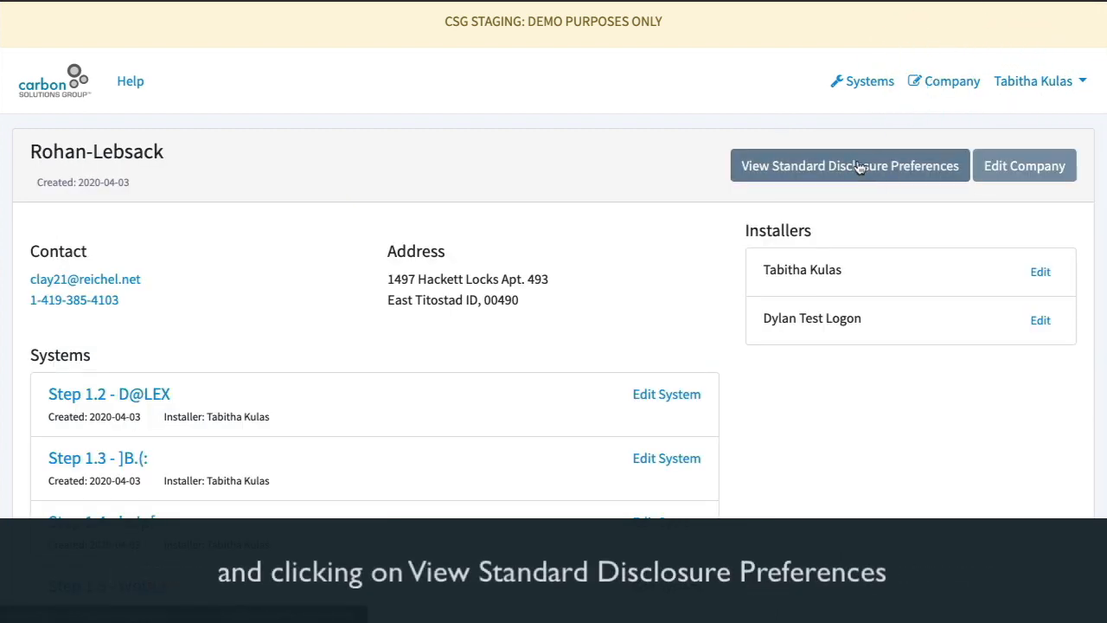
left_click(859, 167)
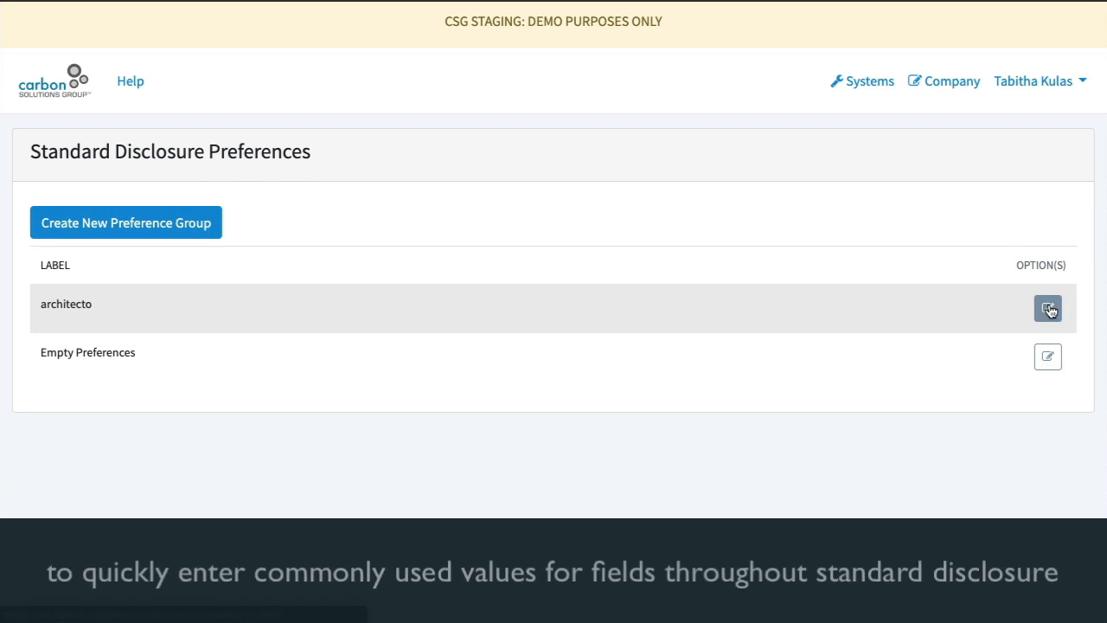
In the architecto preference group, set the System Seller zip to 55555 and save the preferences
left_click(1049, 309)
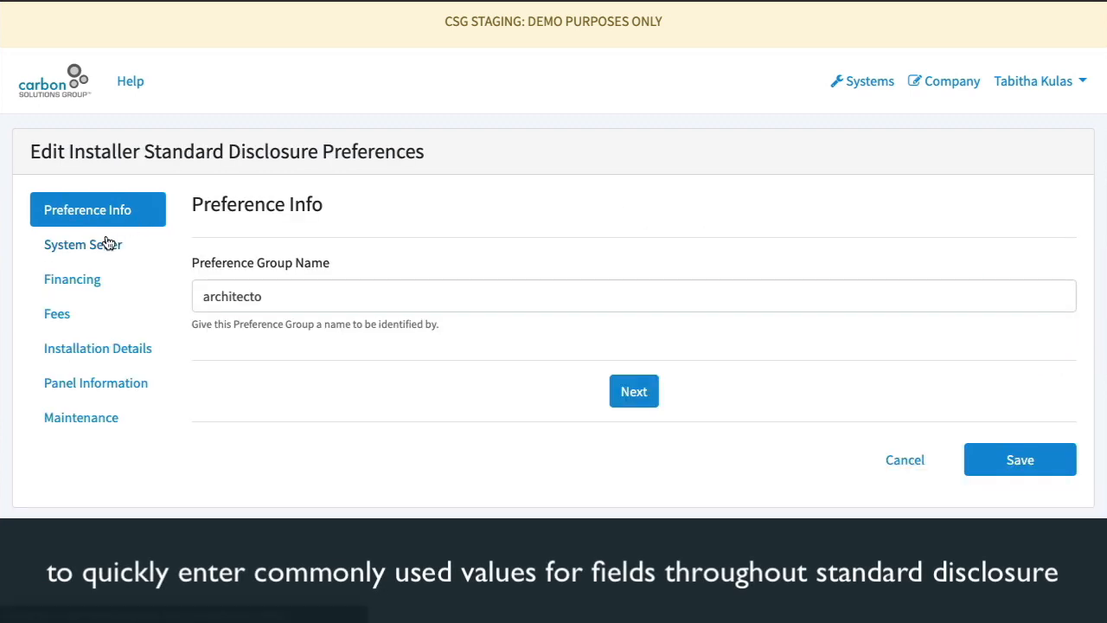
left_click(107, 243)
scroll(113, 243, "down", 2)
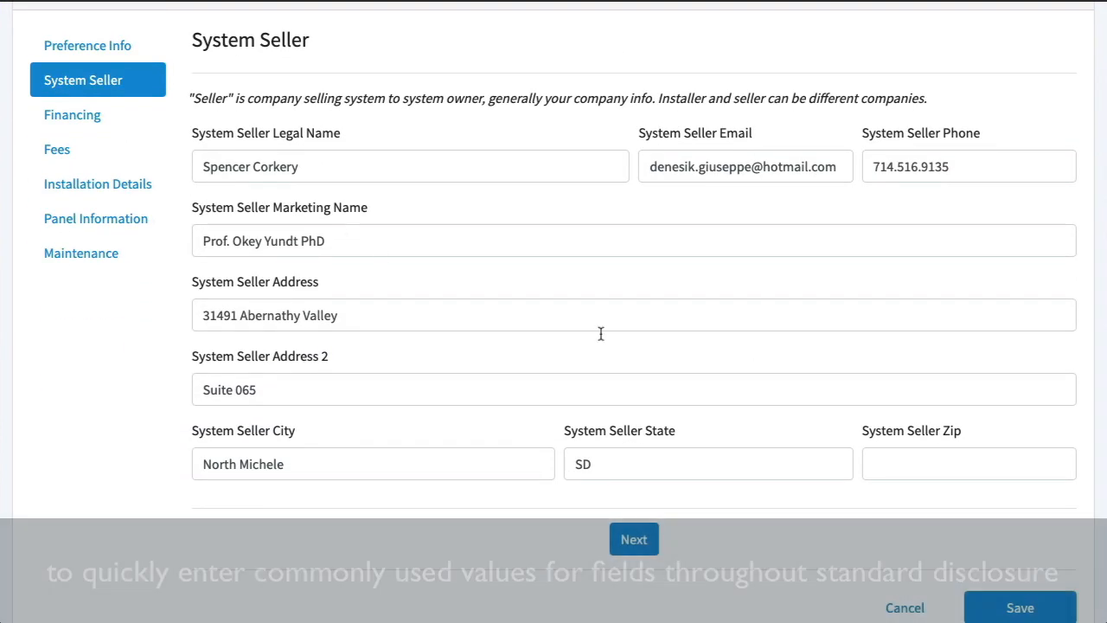
type("55555")
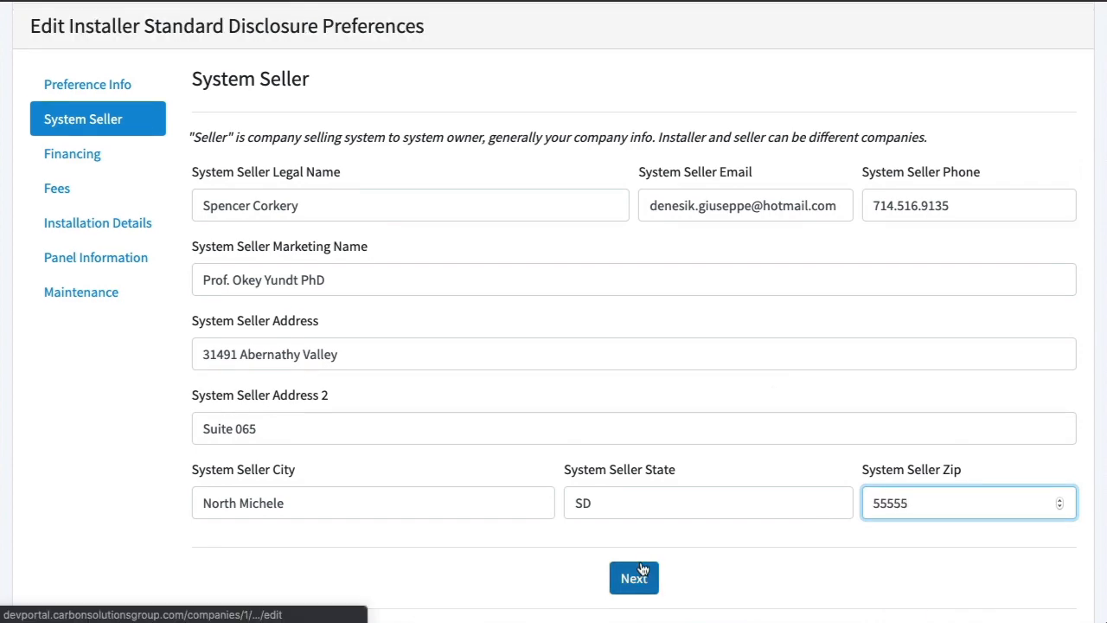
left_click(967, 596)
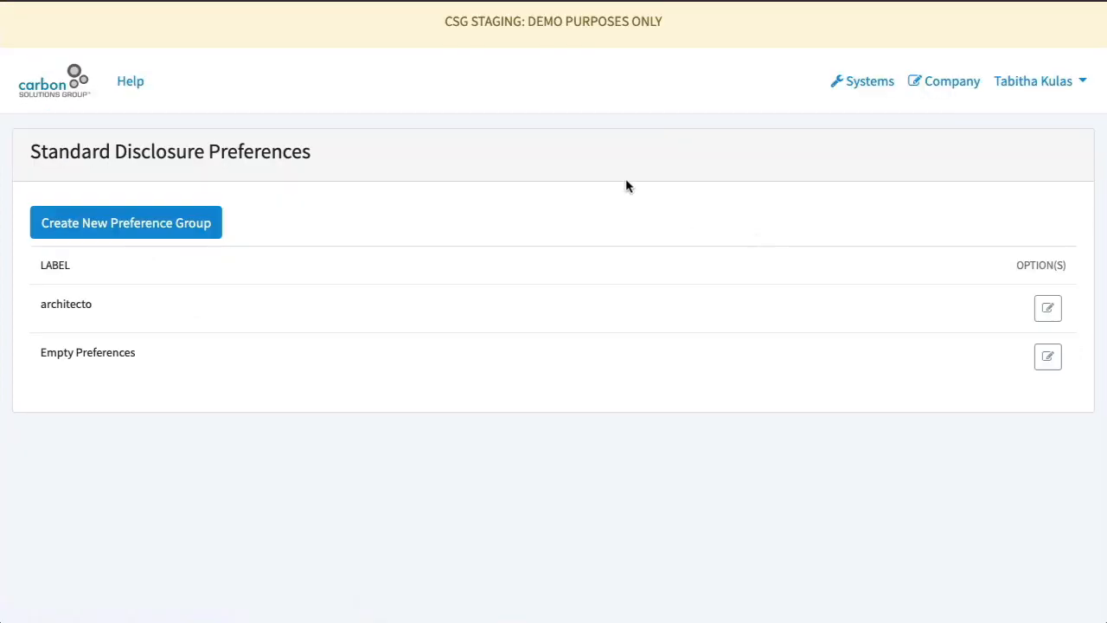
Open New Test System for editing from the systems list
left_click(846, 94)
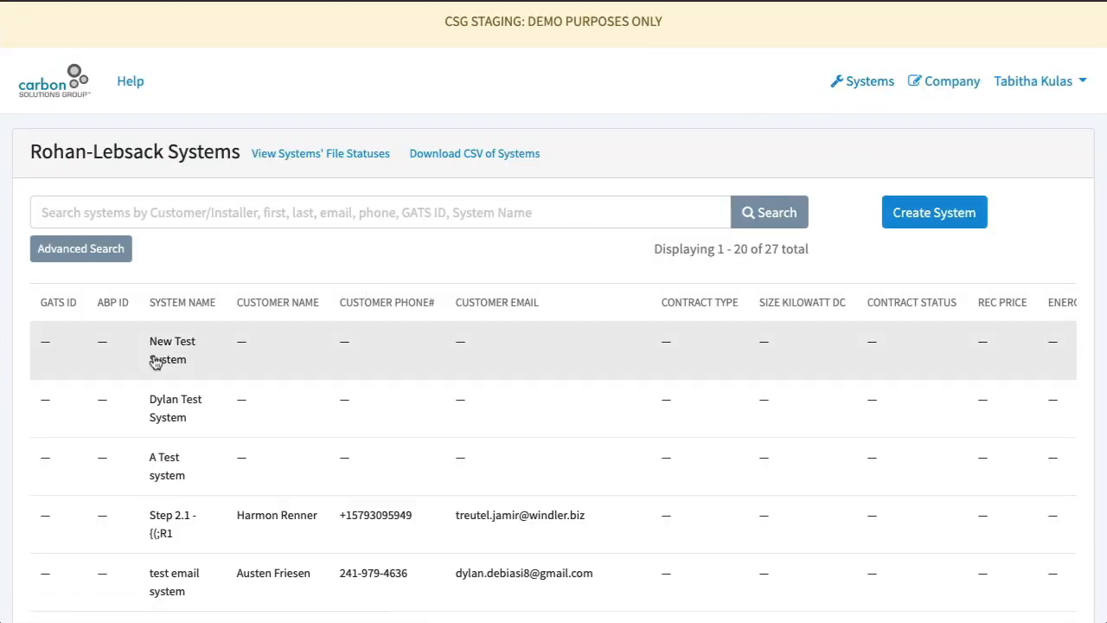
scroll(725, 348, "right", 5)
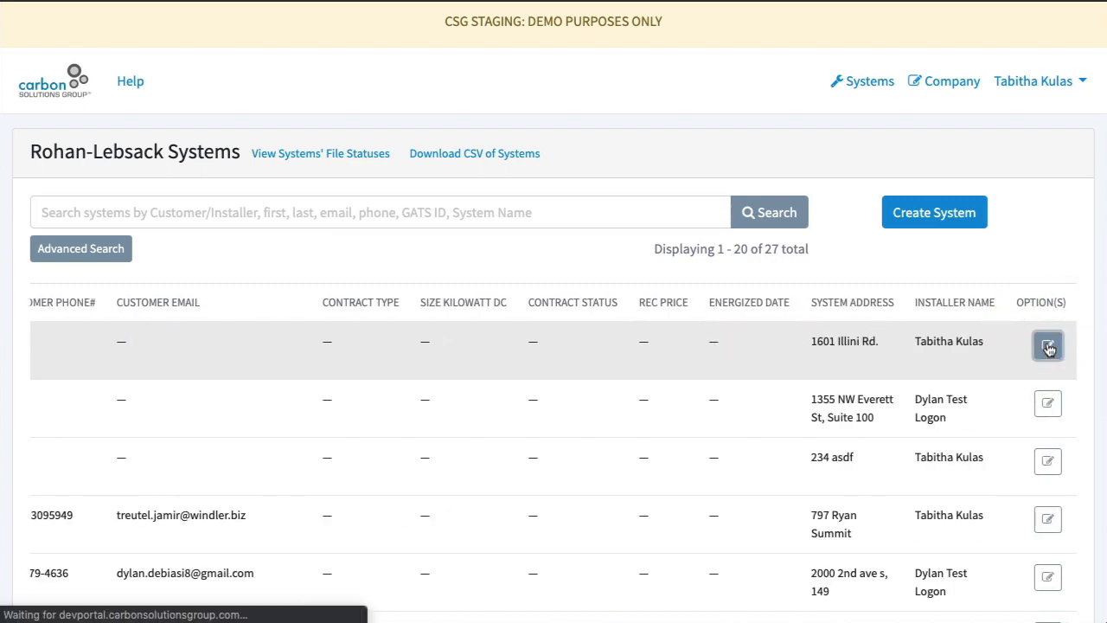
scroll(428, 251, "down", 2)
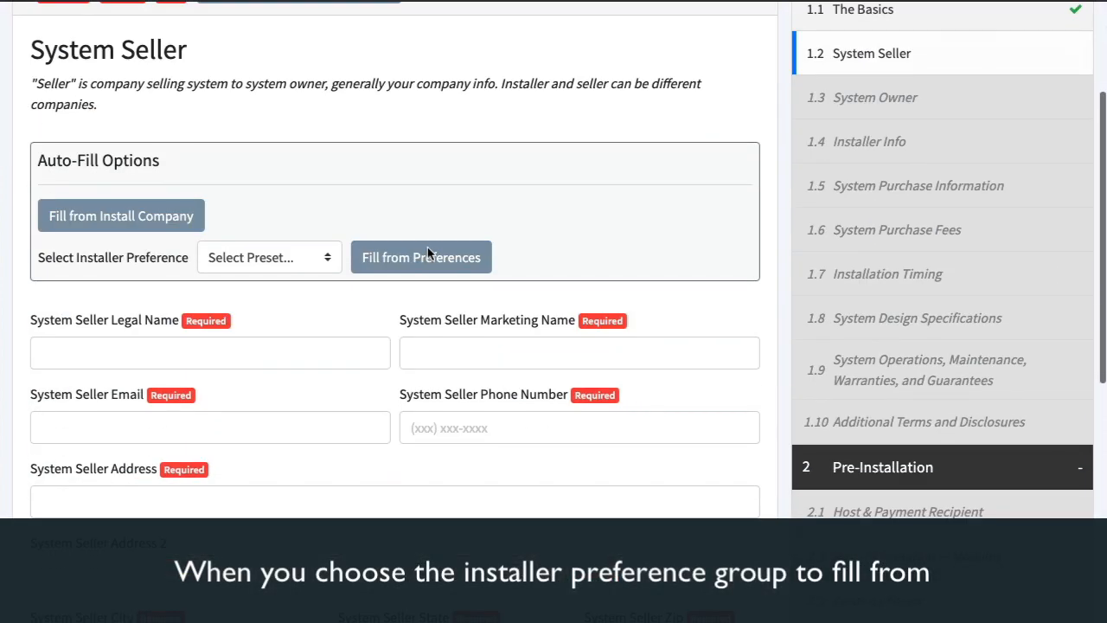
Fill the System Seller fields from the architecto installer preference and save the step
left_click(296, 258)
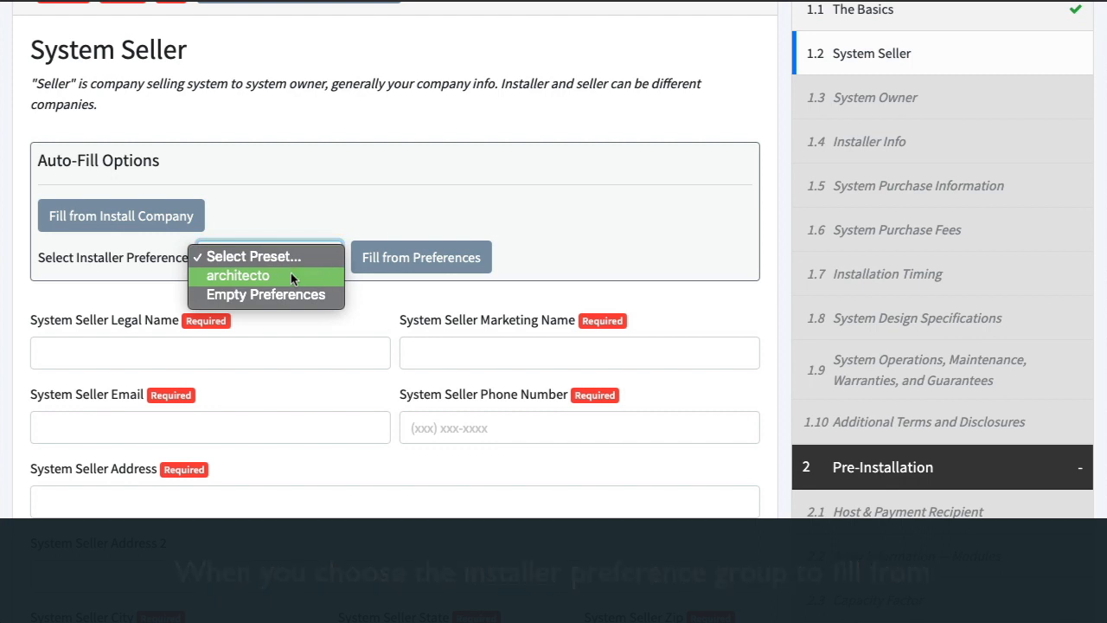
left_click(291, 276)
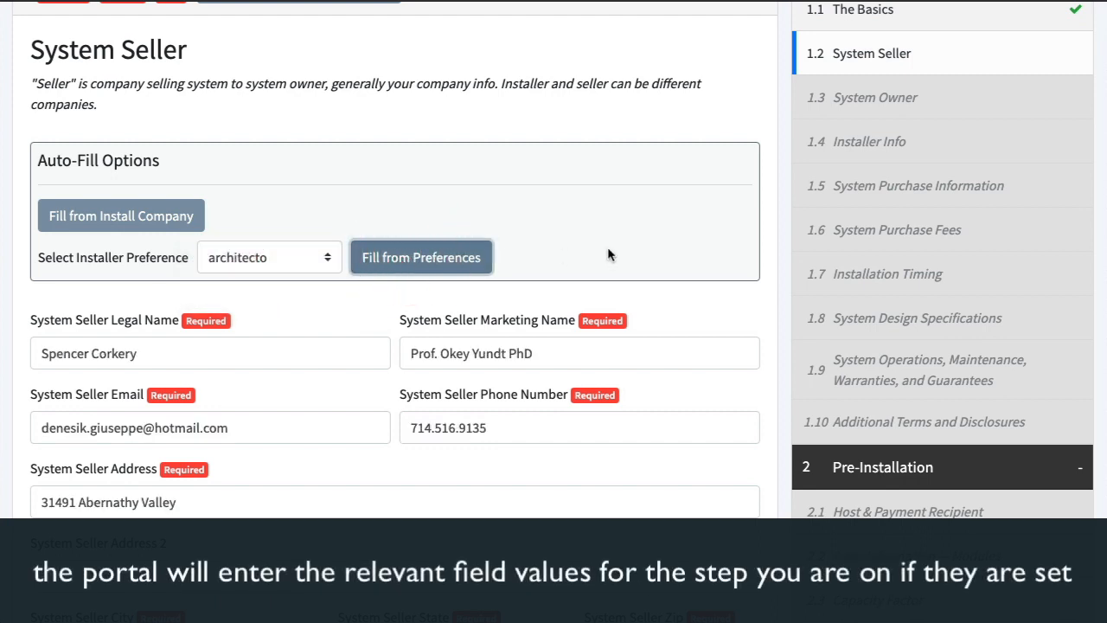
scroll(608, 249, "down", 2)
left_click(751, 492)
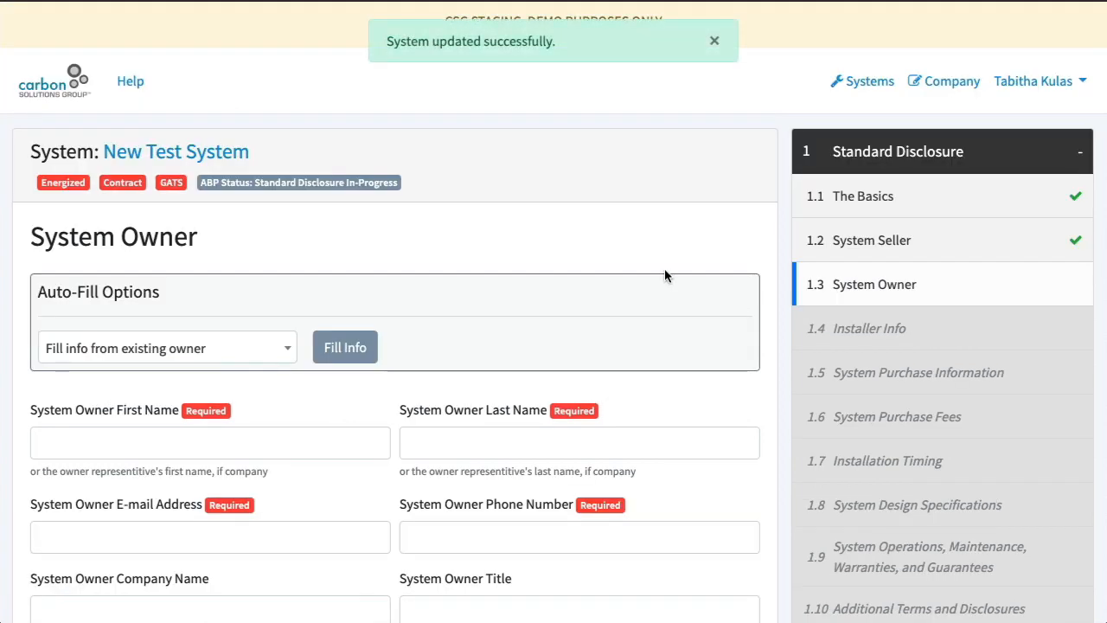
Fill the System Owner contact information from an existing owner
scroll(665, 275, "down", 2)
left_click(173, 170)
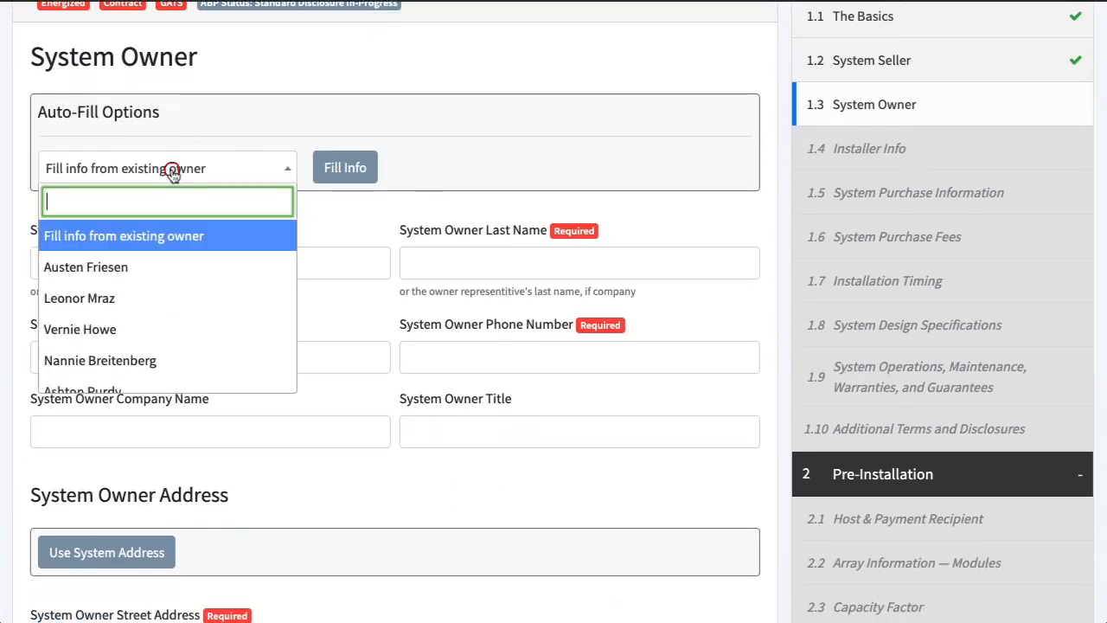
scroll(196, 298, "down", 5)
scroll(196, 298, "up", 5)
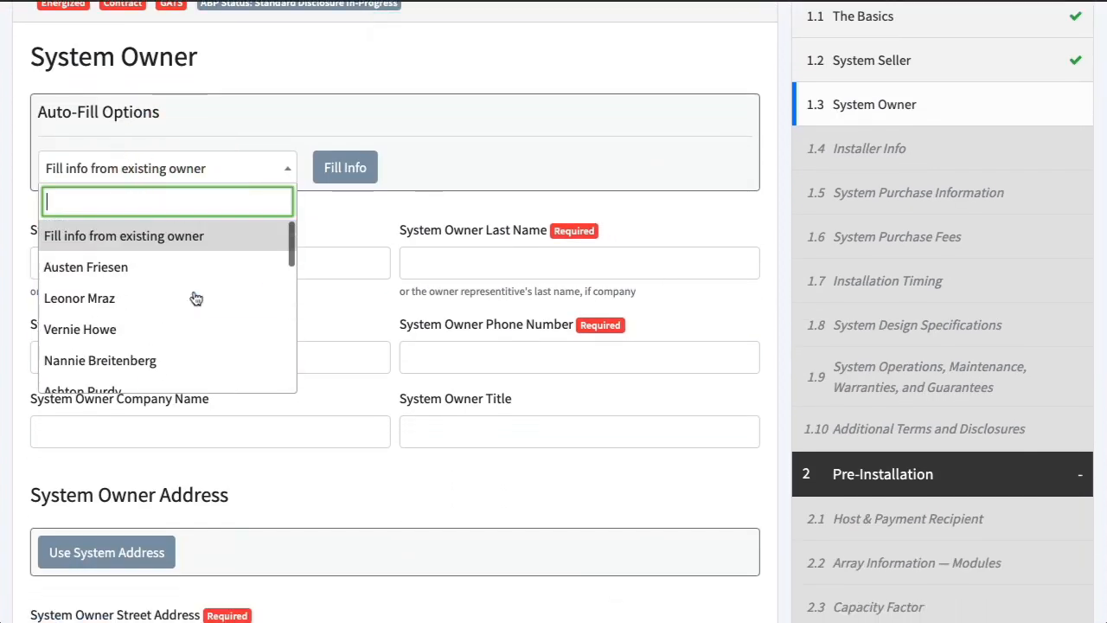
left_click(393, 230)
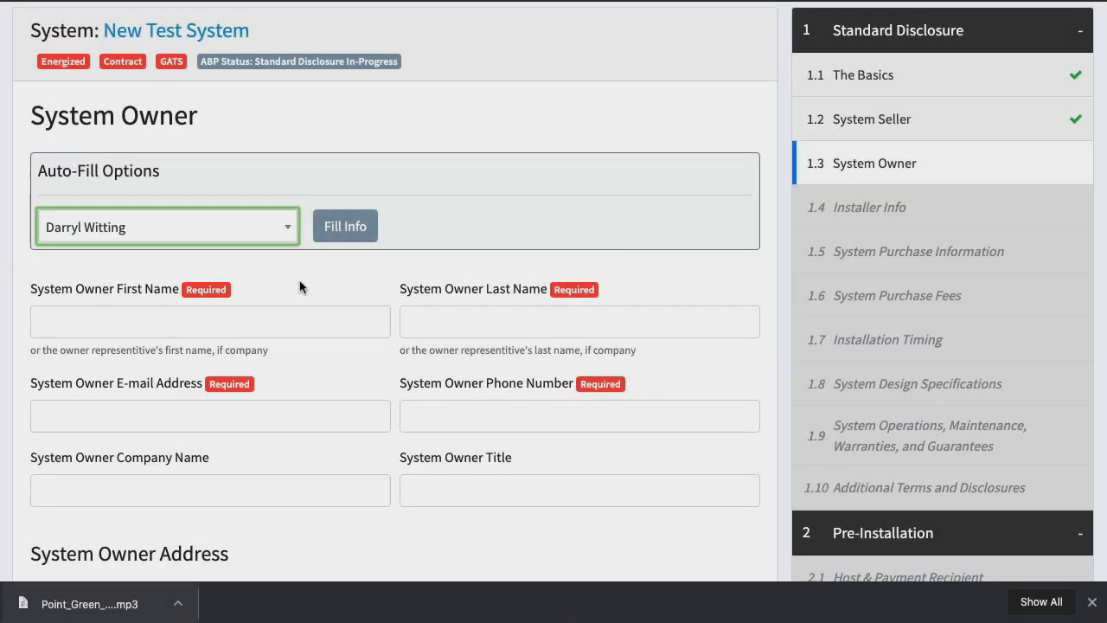
left_click(345, 225)
Use the system address as the System Owner address and save the step
scroll(316, 346, "down", 6)
left_click(106, 65)
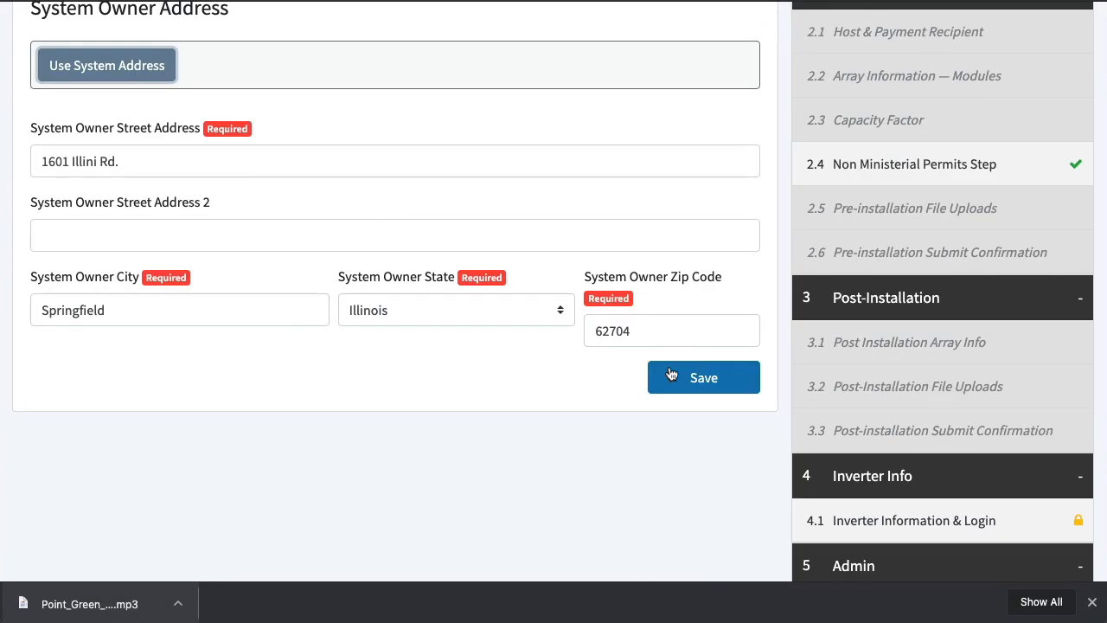
left_click(704, 377)
Fill the Installer Info fields from an installer preference and save the step
scroll(421, 358, "down", 3)
left_click(281, 171)
left_click(255, 188)
left_click(420, 171)
scroll(476, 290, "down", 6)
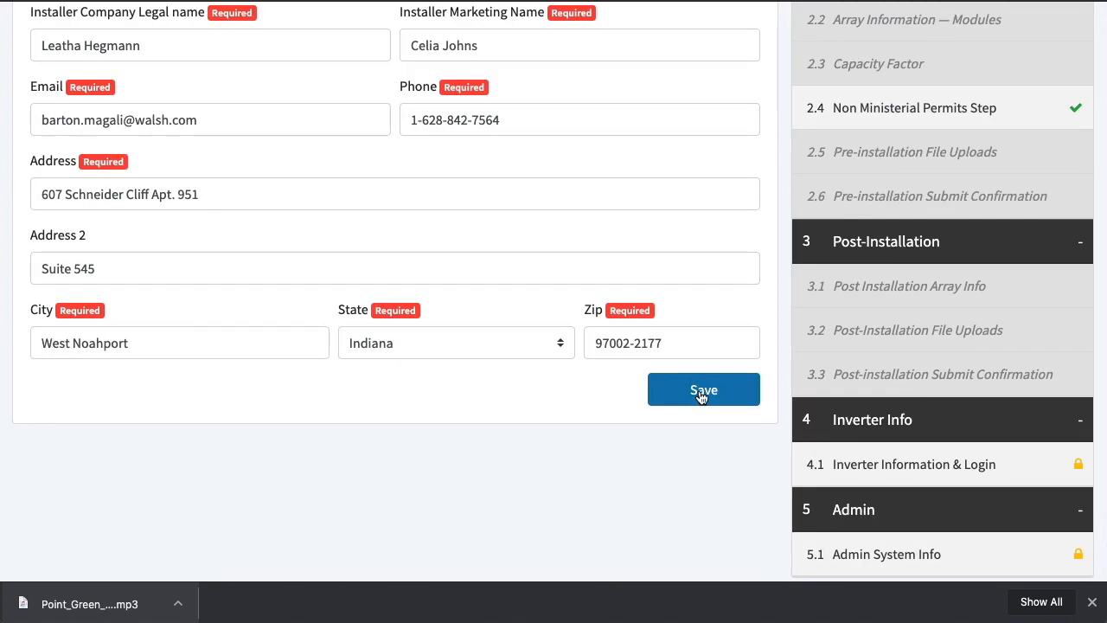
left_click(703, 392)
Set the system purchase price to 15000 and the deposit owed at contract signing to 12000
left_click(307, 309)
type("15000")
key("Tab")
scroll(329, 423, "down", 2)
type("12000")
key("Tab")
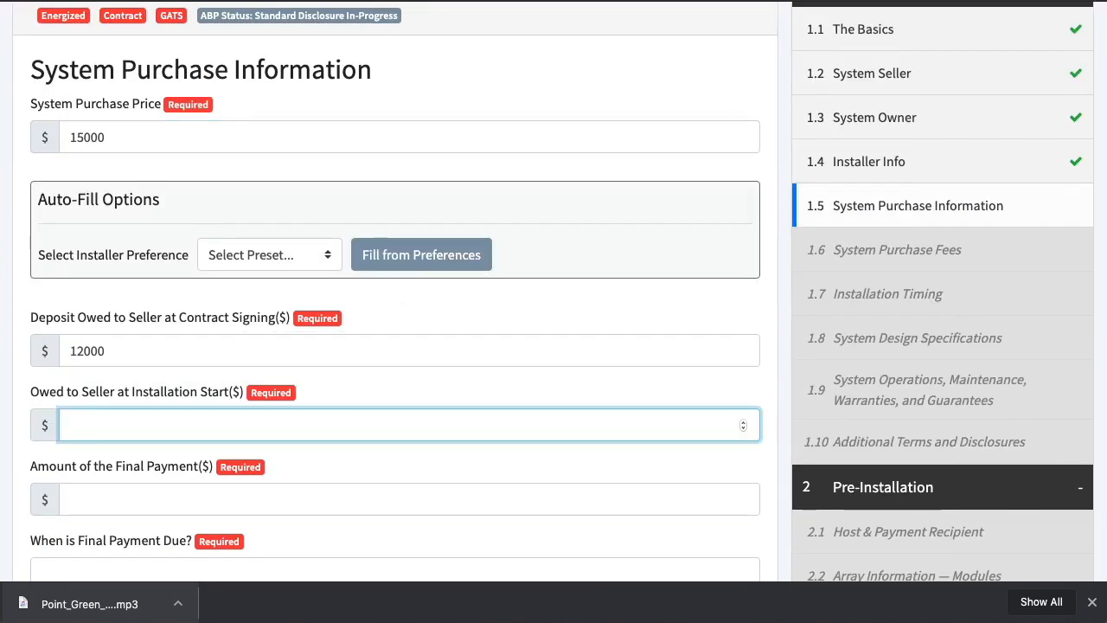
Enter 1000 owed at installation start and a final payment of 2000 due "10 days after installation", and save the purchase information
type("1000")
key("Tab")
type("2000")
scroll(375, 378, "down", 2)
key("Tab")
type("10 day")
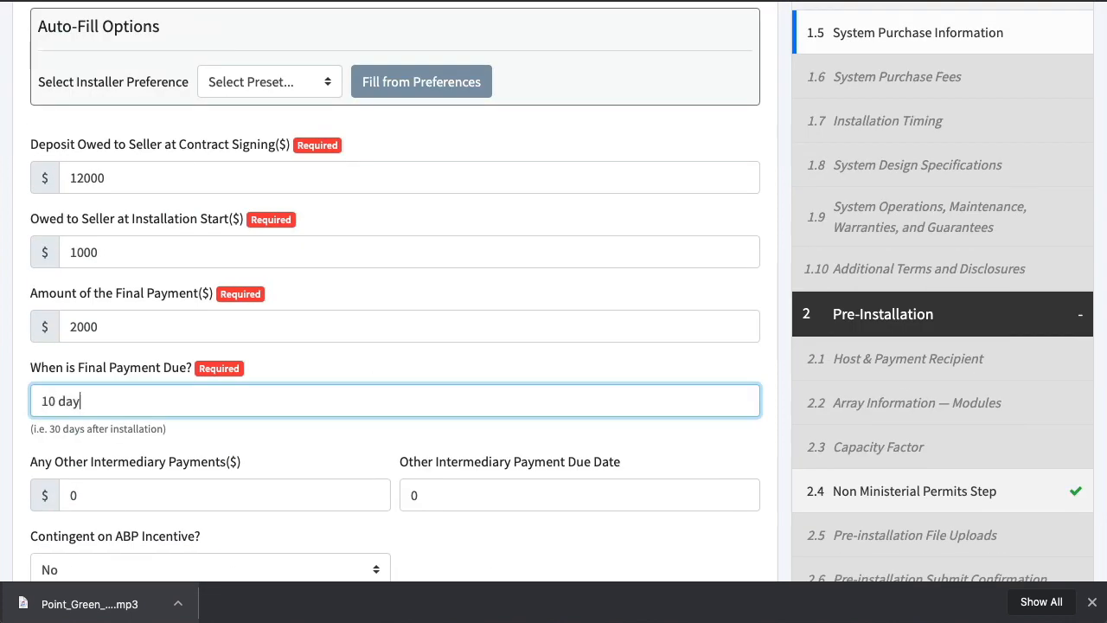
type("s after installation")
scroll(390, 346, "down", 3)
key("Return")
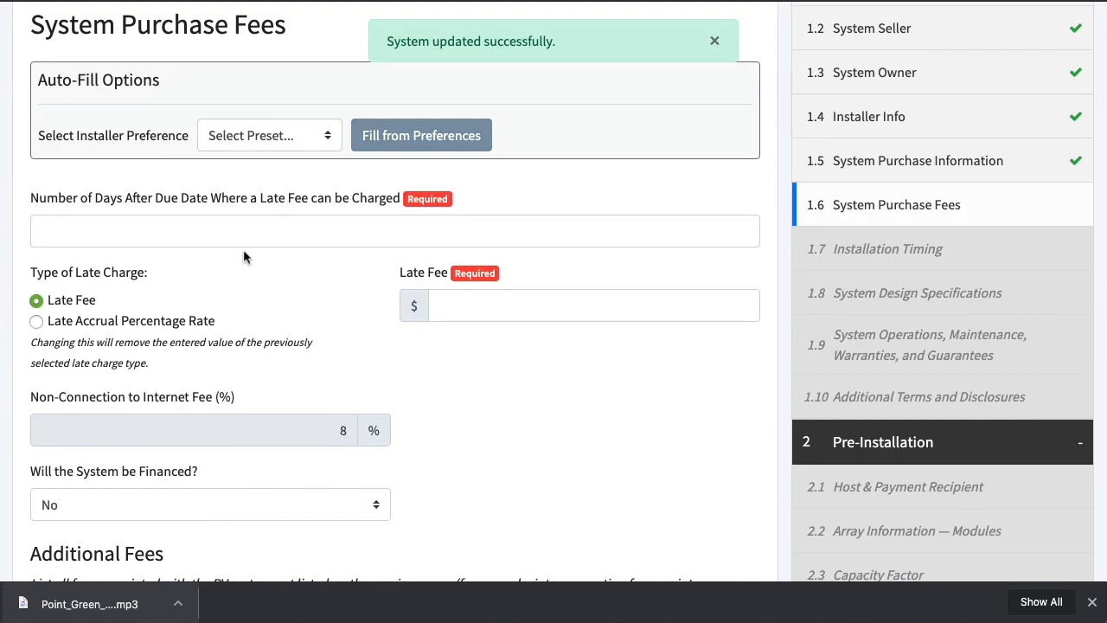
Fill the System Purchase Fees from the architecto installer preference and save the step
scroll(418, 260, "down", 3)
scroll(432, 260, "up", 2)
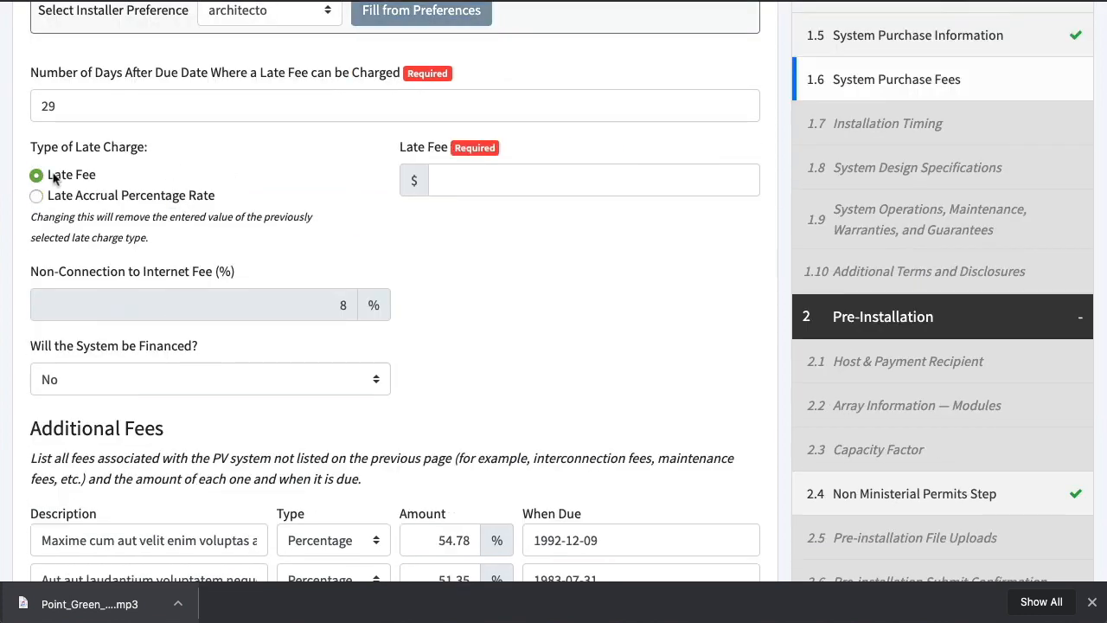
scroll(508, 319, "down", 5)
left_click(704, 501)
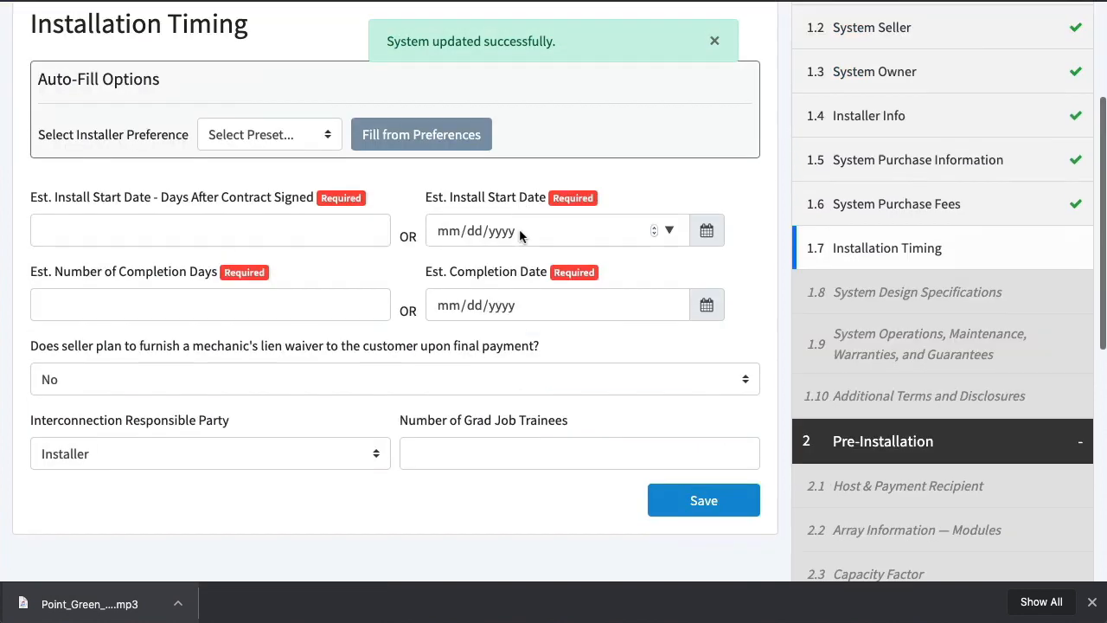
Complete Installation Timing with the architecto preference, 10 days to install start, 12 completion days and 1 grad job trainee, and save it
left_click(338, 234)
type("10")
left_click(482, 445)
type("1")
key("Return")
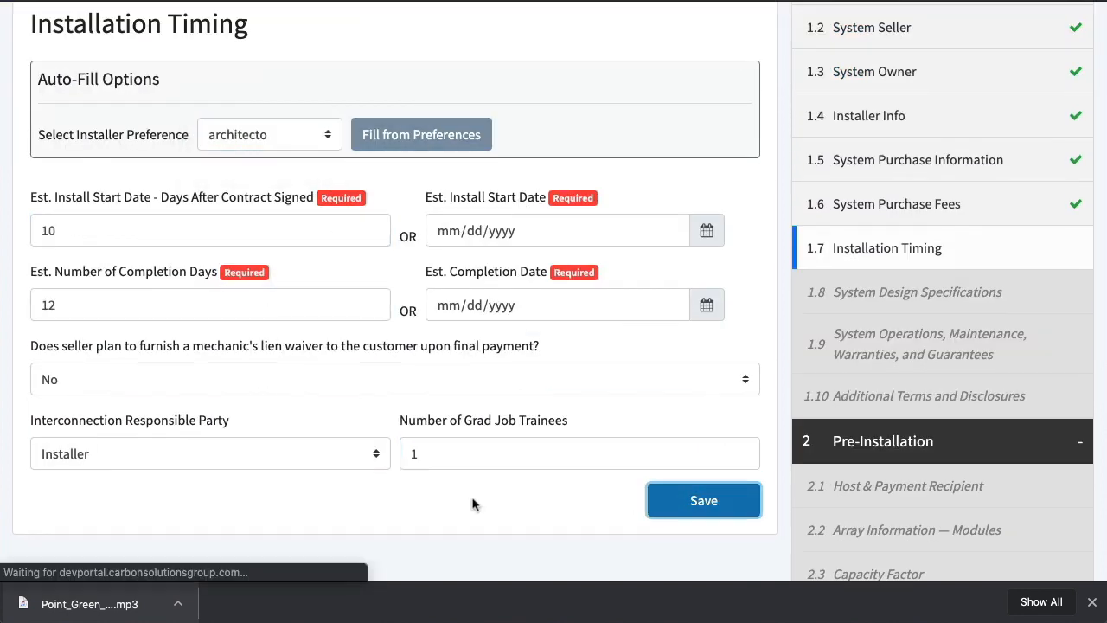
Fill the System Design Specifications from the architecto preference and set the system size to 15 kW AC
left_click(270, 348)
left_click(260, 370)
left_click(431, 348)
scroll(431, 348, "down", 3)
left_click(311, 205)
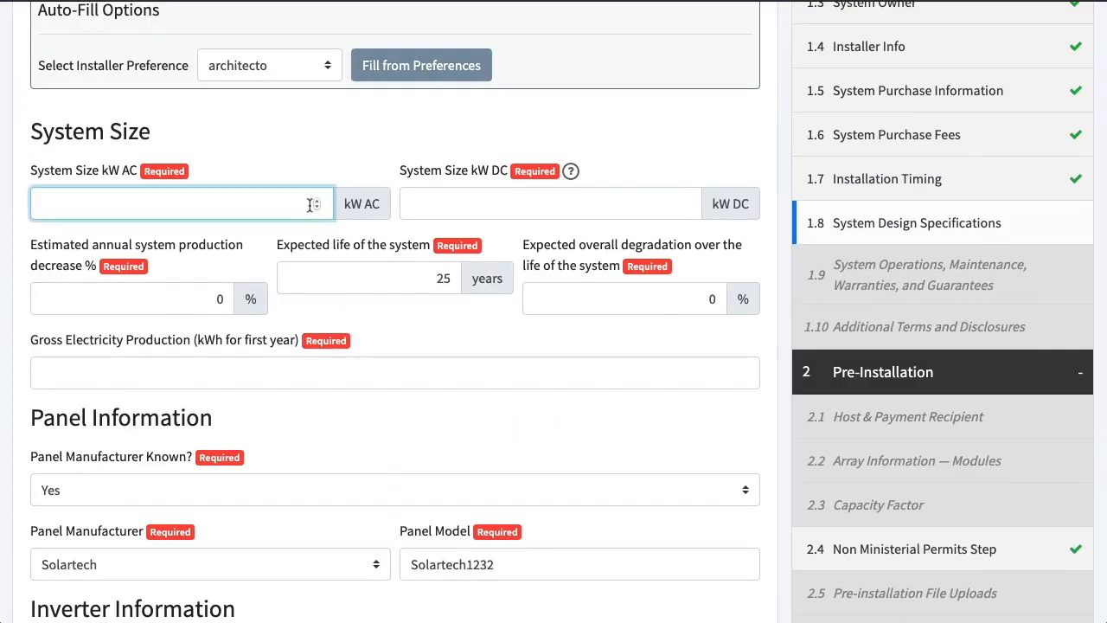
type("15")
left_click(467, 204)
type("15")
Choose the mounting, tracking and interconnecting utility options for the system and save the design specifications
scroll(533, 368, "down", 5)
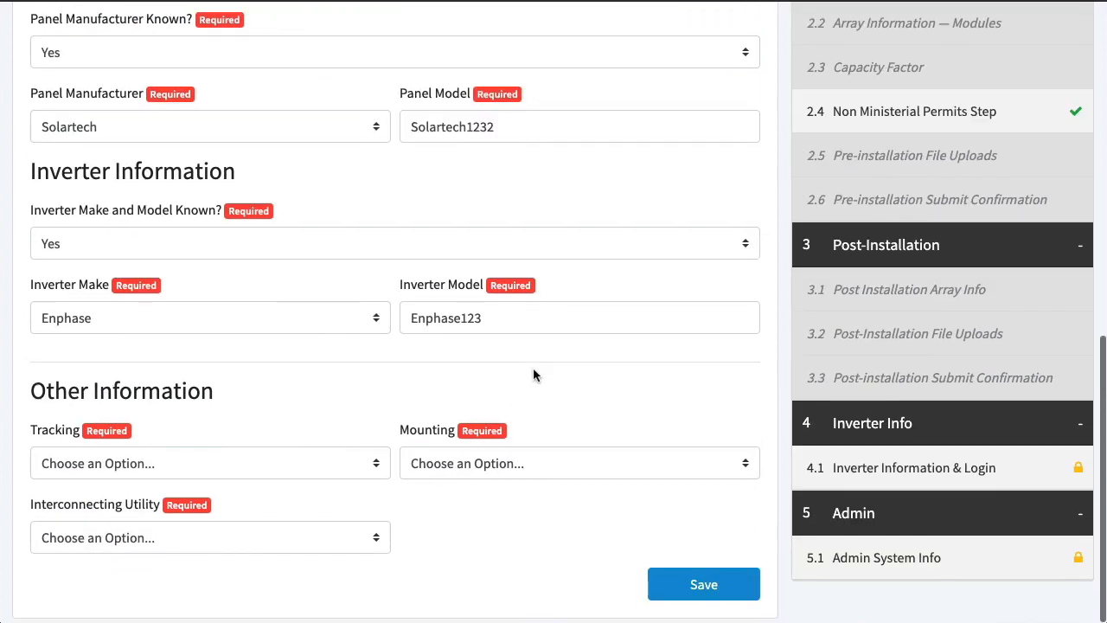
left_click(529, 462)
left_click(520, 483)
left_click(259, 466)
left_click(256, 486)
left_click(260, 541)
left_click(260, 560)
left_click(657, 586)
Mark system maintenance as included in the purchase contract, with 12 maintenance years and Installer as the responsible party
scroll(620, 422, "down", 3)
scroll(621, 415, "up", 3)
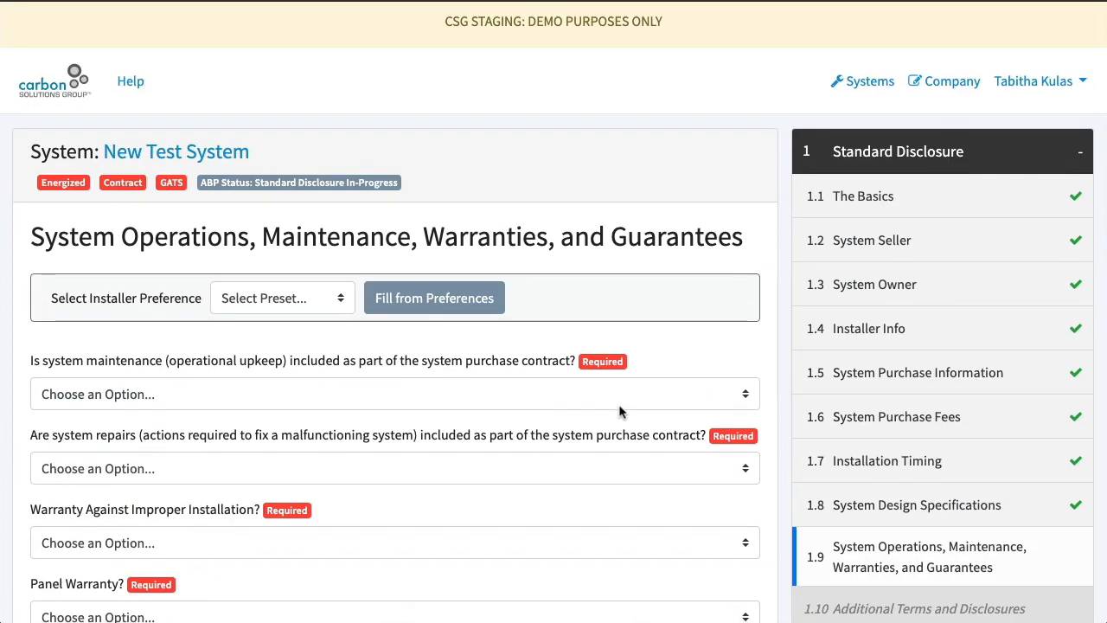
scroll(299, 297, "down", 2)
left_click(173, 213)
left_click(165, 232)
left_click(169, 288)
type("12")
left_click(484, 289)
left_click(483, 309)
Fill the operations, maintenance, warranties and guarantees step from the architecto preference and save it
left_click(315, 118)
left_click(302, 137)
left_click(442, 119)
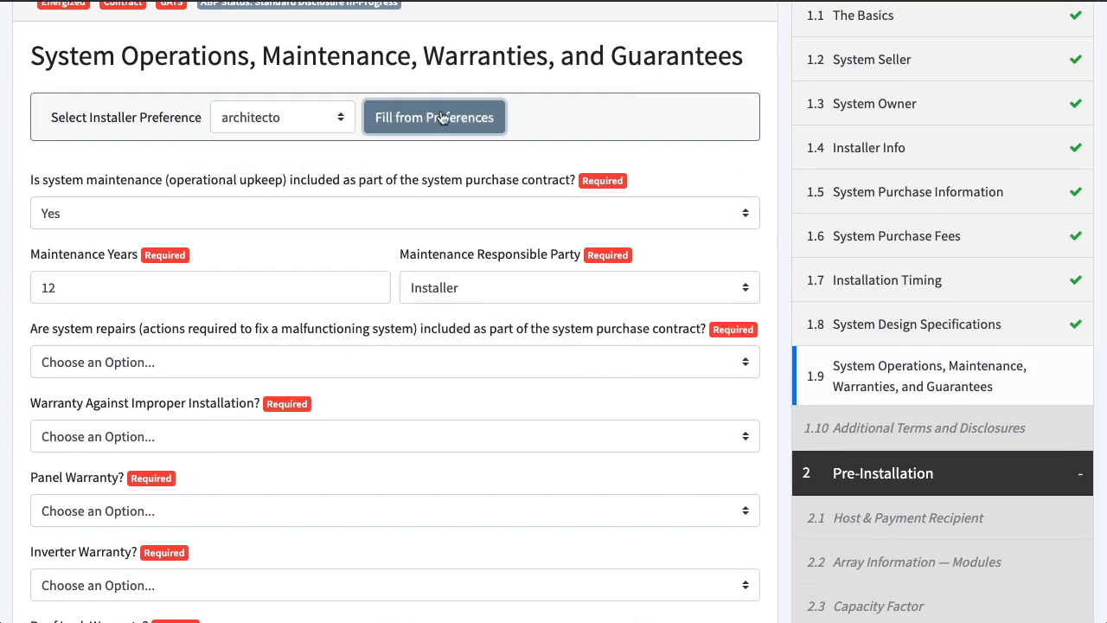
scroll(442, 119, "down", 6)
left_click(660, 485)
Enter "You can add additional terms here." as the addition to the ownership transfer terms
scroll(582, 227, "down", 1)
scroll(614, 259, "down", 2)
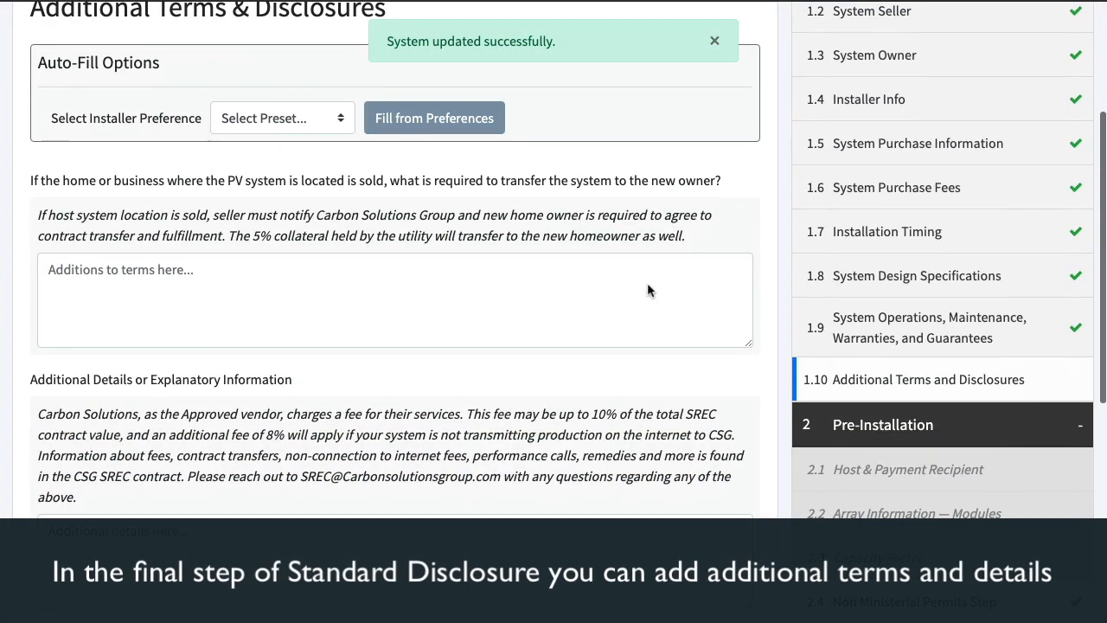
left_click(280, 277)
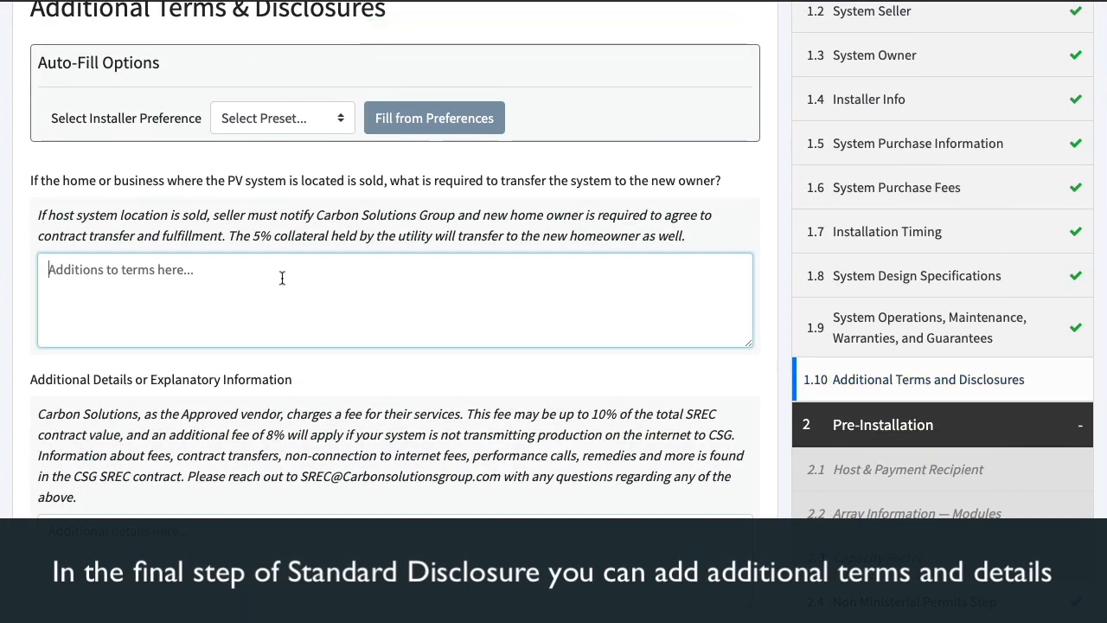
type("You can add addi")
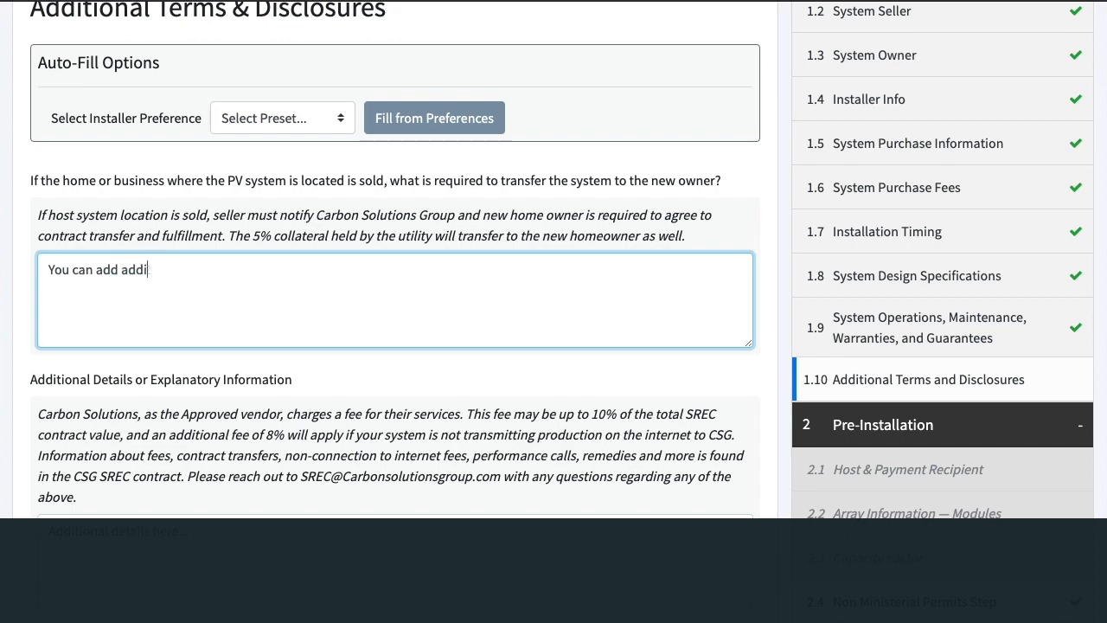
type("tional terms here.")
Enter "And additional details here." as the additional details and save the step to reach the submission options
scroll(272, 290, "up", 3)
scroll(272, 290, "down", 4)
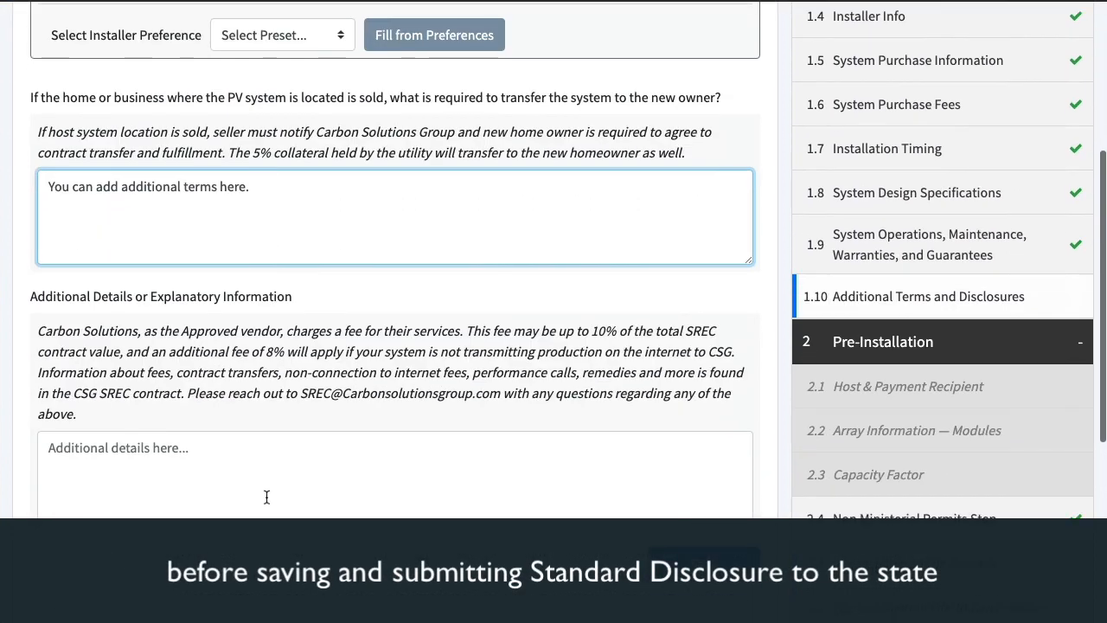
left_click(284, 494)
type("And additional det")
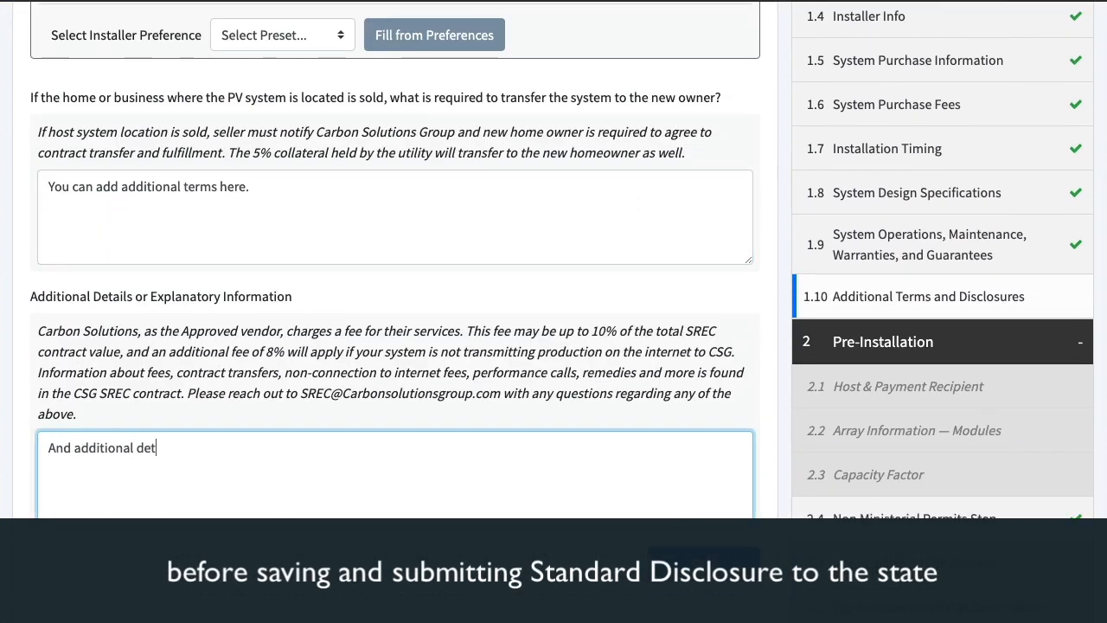
type("ails here.")
left_click(725, 565)
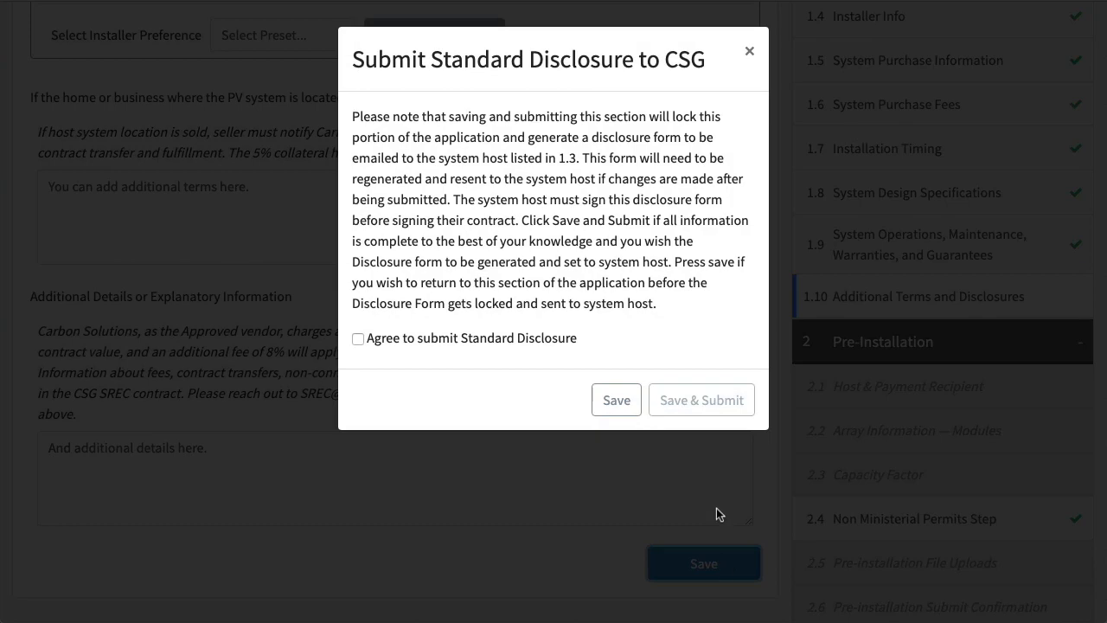
Tick the agreement to submit Standard Disclosure, but save the section without submitting it
scroll(642, 221, "down", 1)
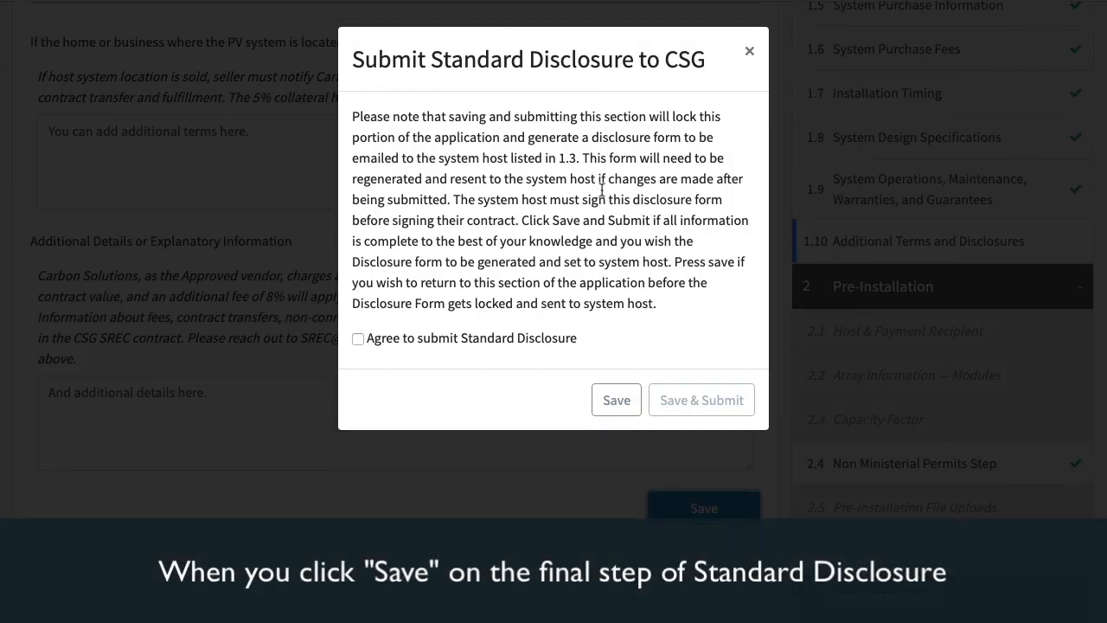
left_click(406, 338)
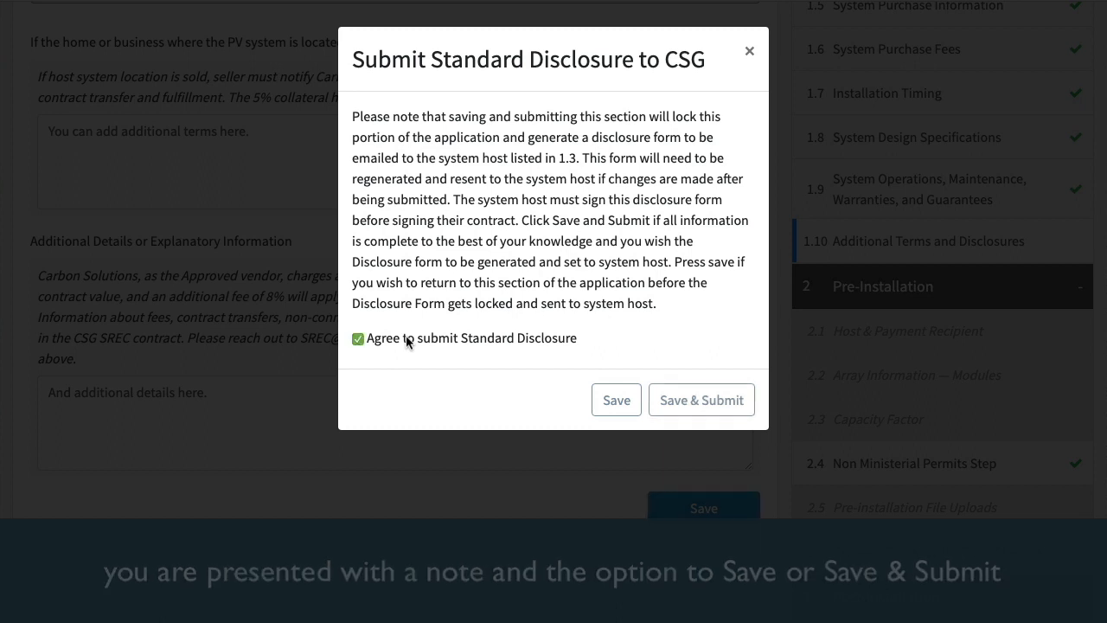
left_click(406, 338)
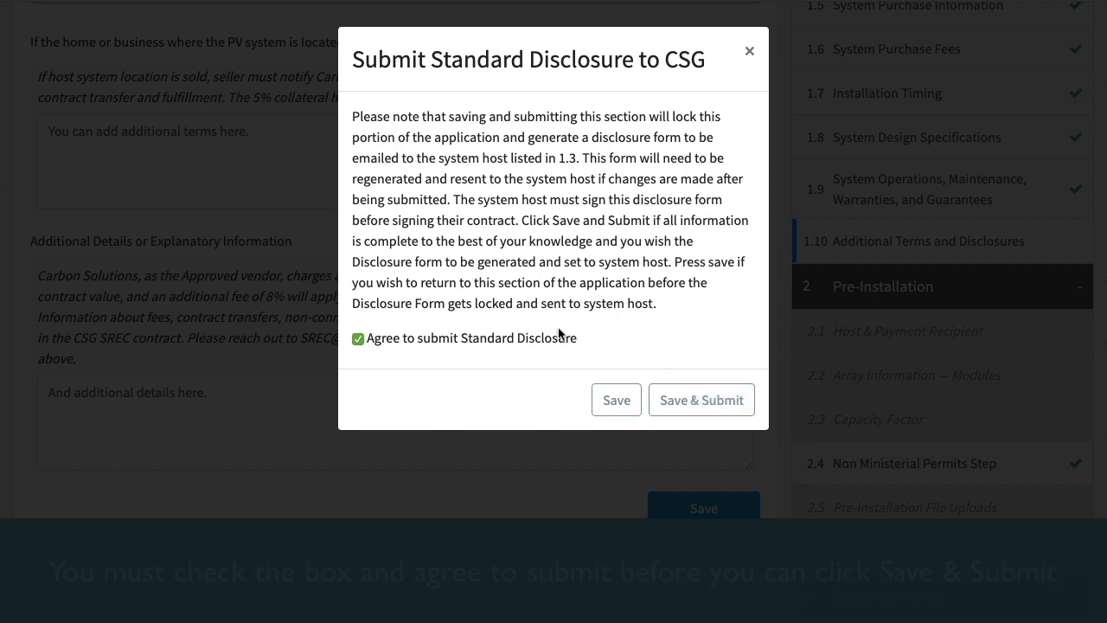
left_click(612, 402)
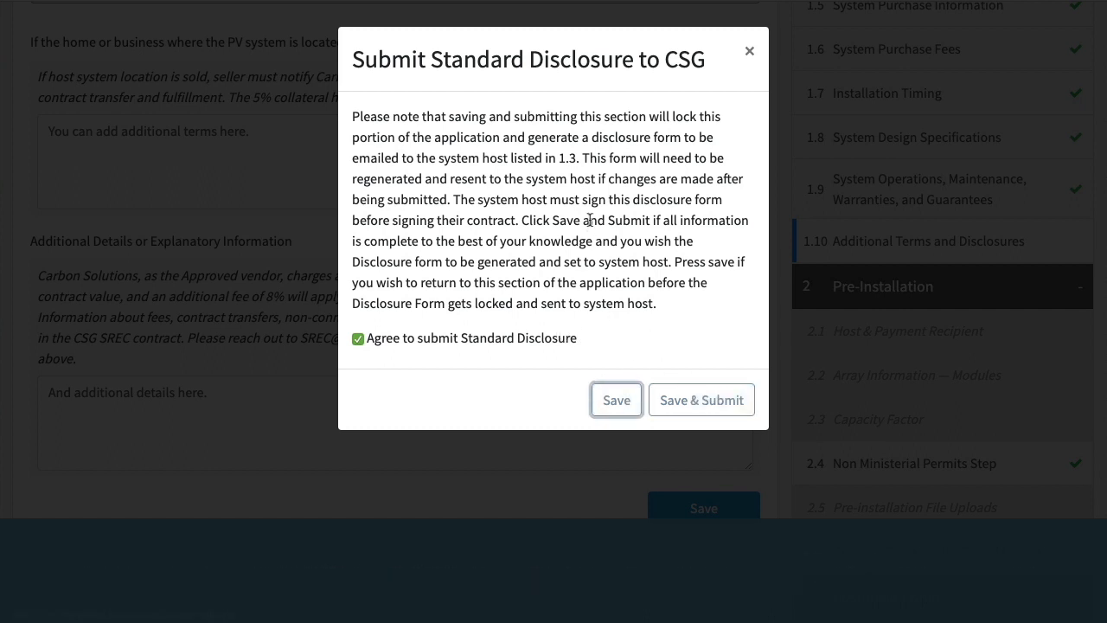
Return to Additional Terms and Disclosures and save and submit the Standard Disclosure
scroll(684, 233, "down", 2)
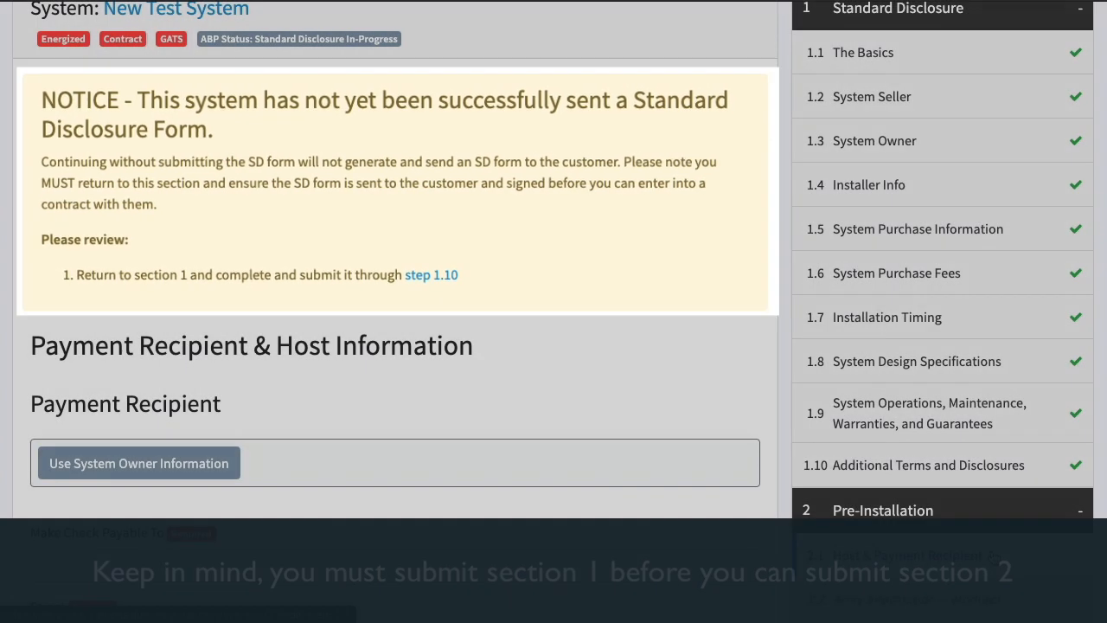
scroll(976, 300, "down", 3)
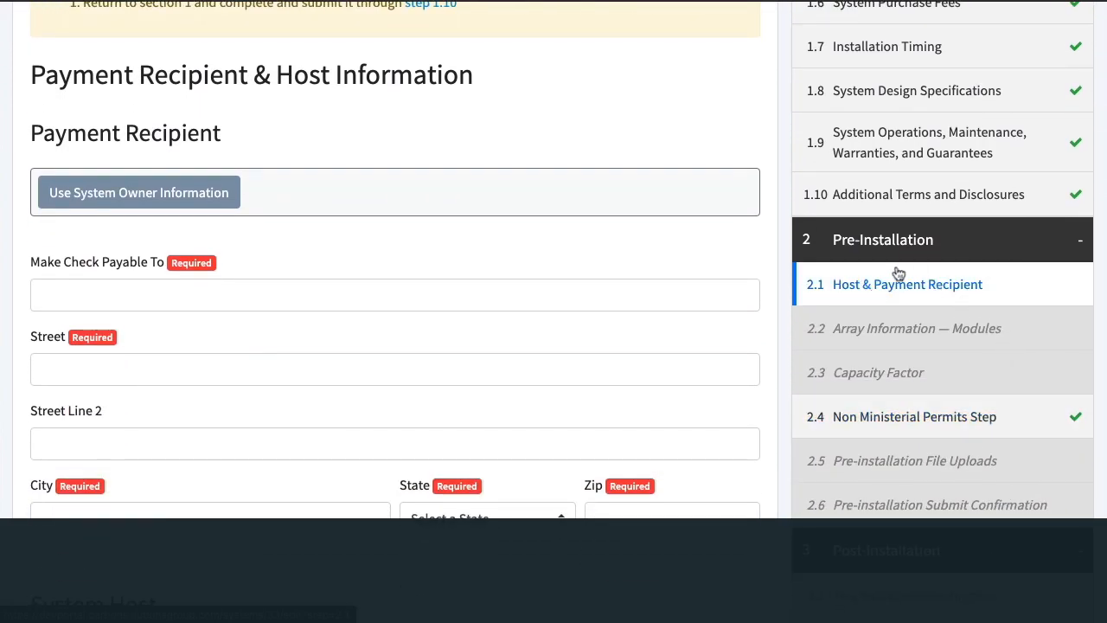
scroll(909, 290, "up", 3)
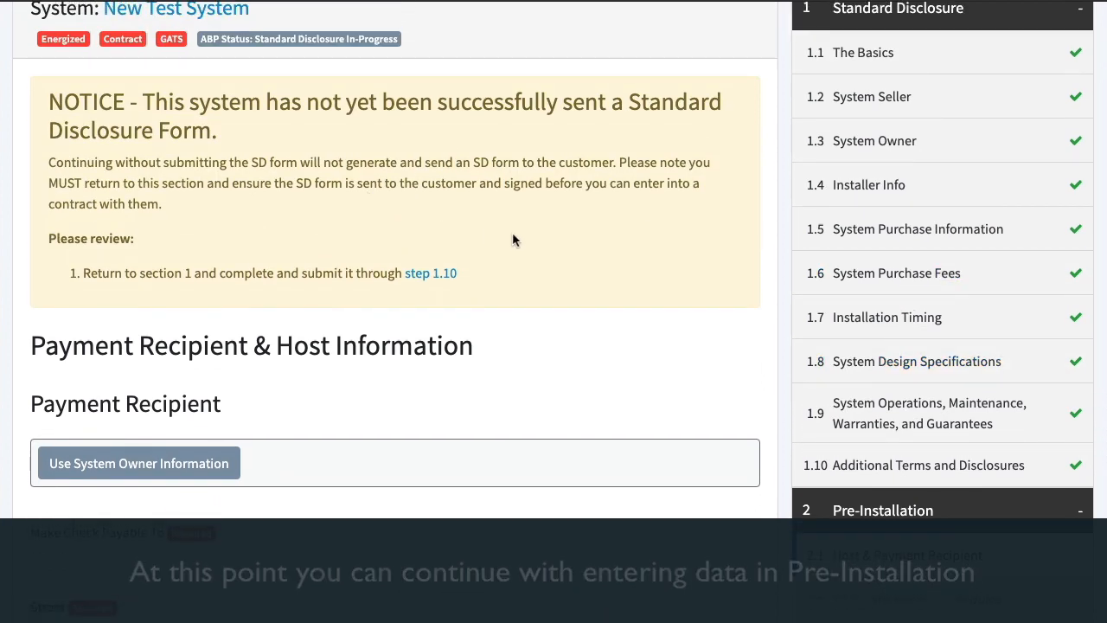
left_click(955, 467)
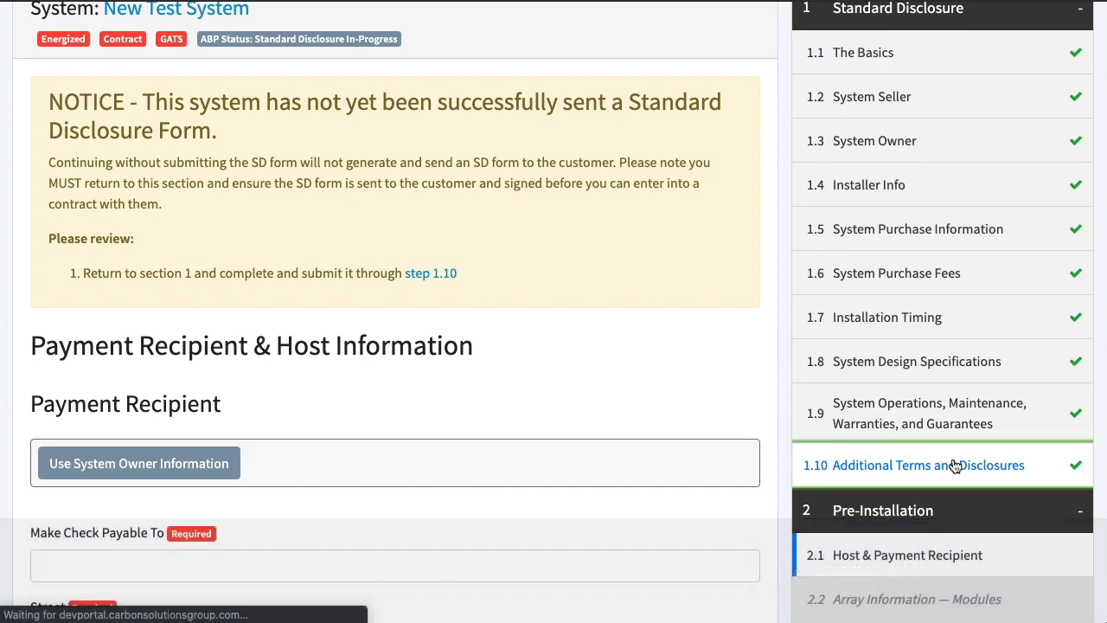
scroll(537, 294, "down", 7)
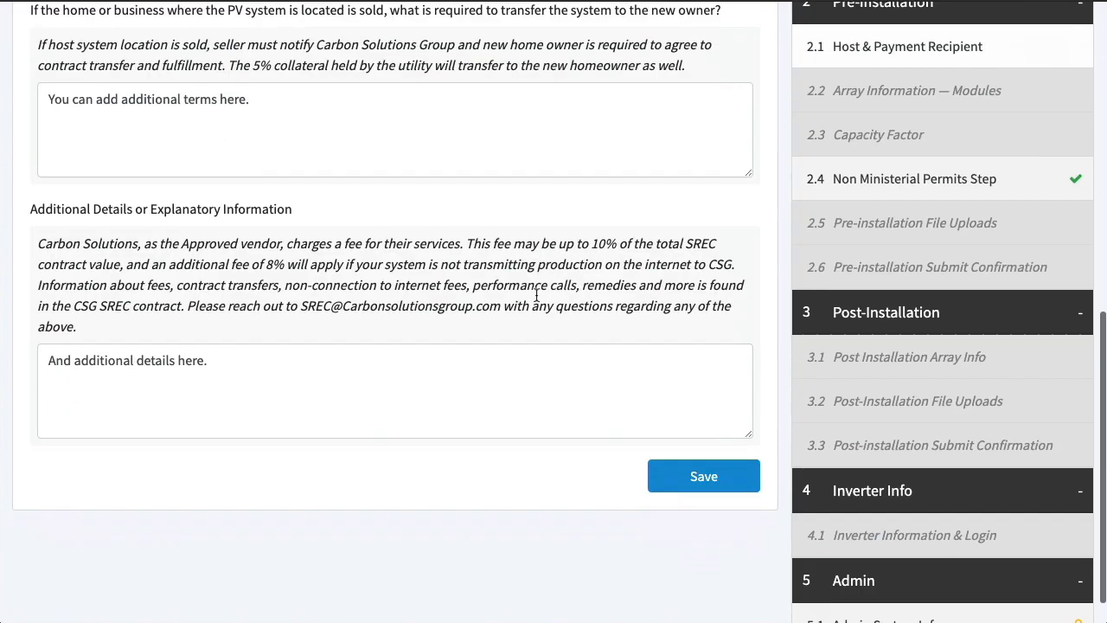
left_click(704, 462)
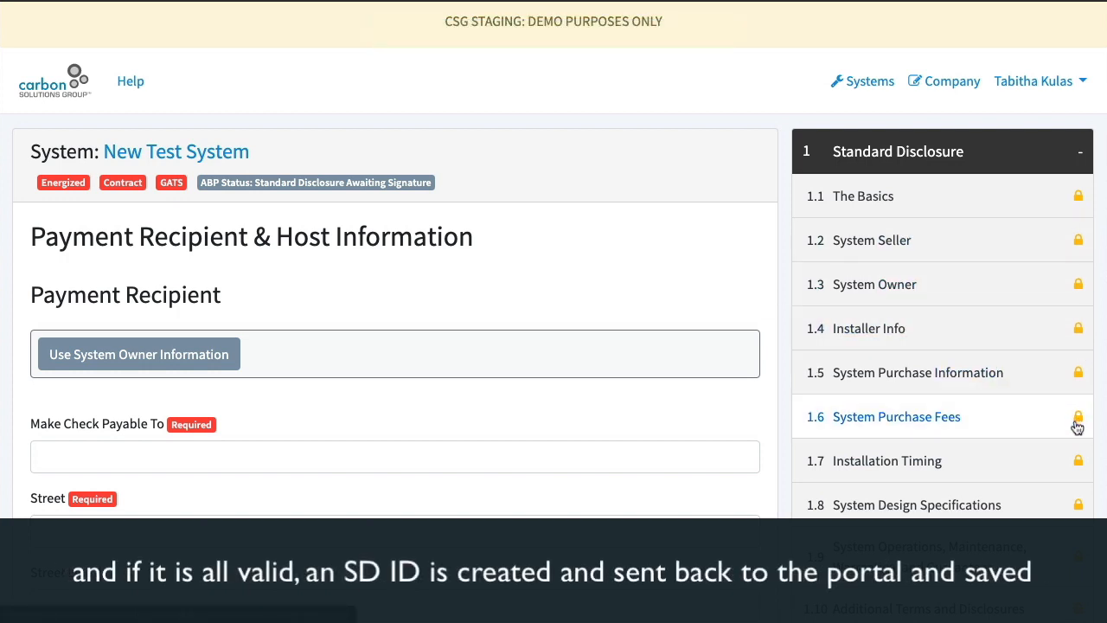
Open the locked System Seller step and review its notice about editing a submitted disclosure
scroll(1078, 426, "down", 2)
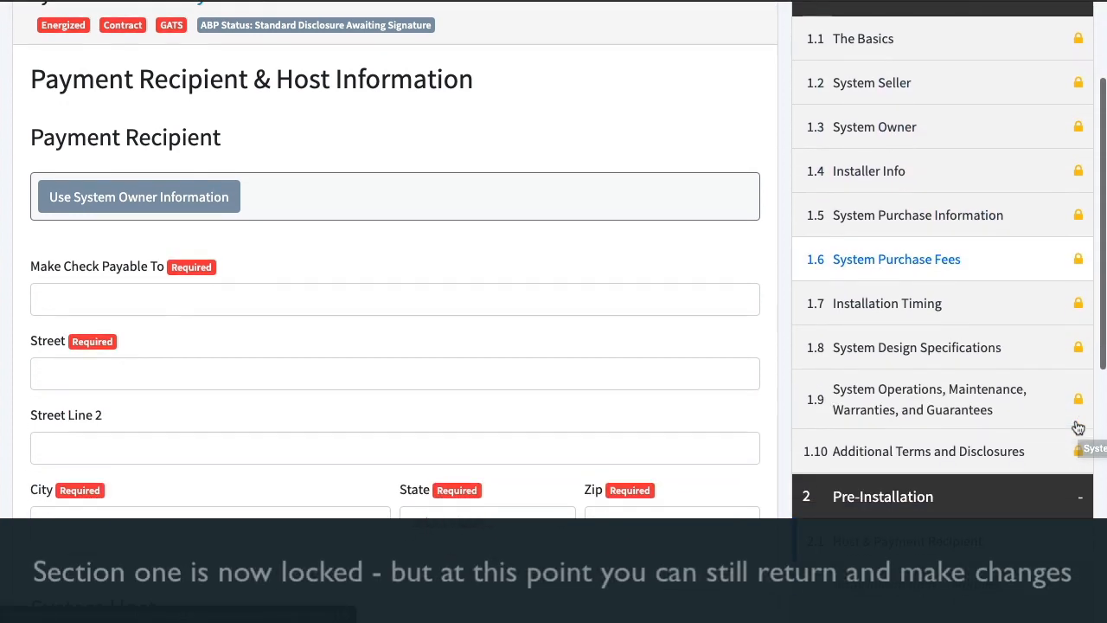
scroll(1076, 424, "up", 2)
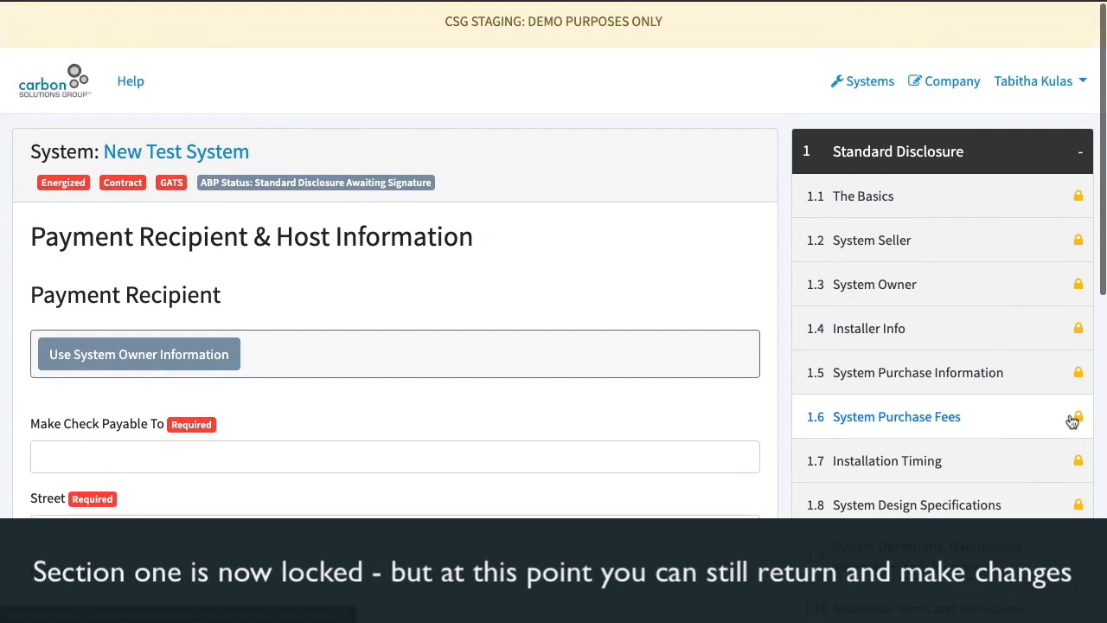
left_click(962, 242)
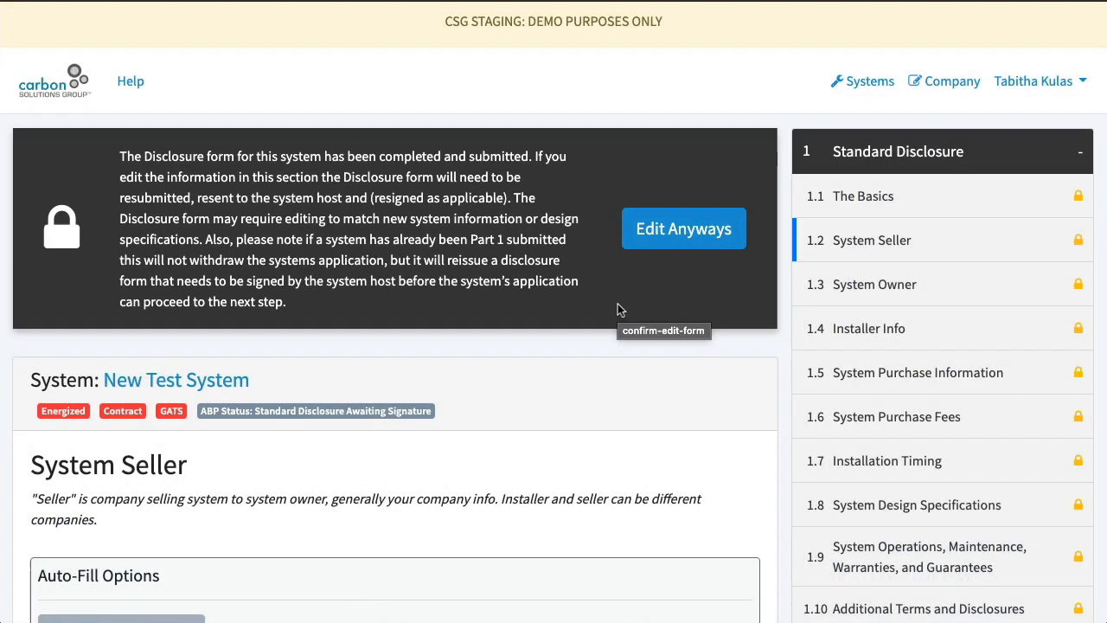
scroll(965, 314, "down", 3)
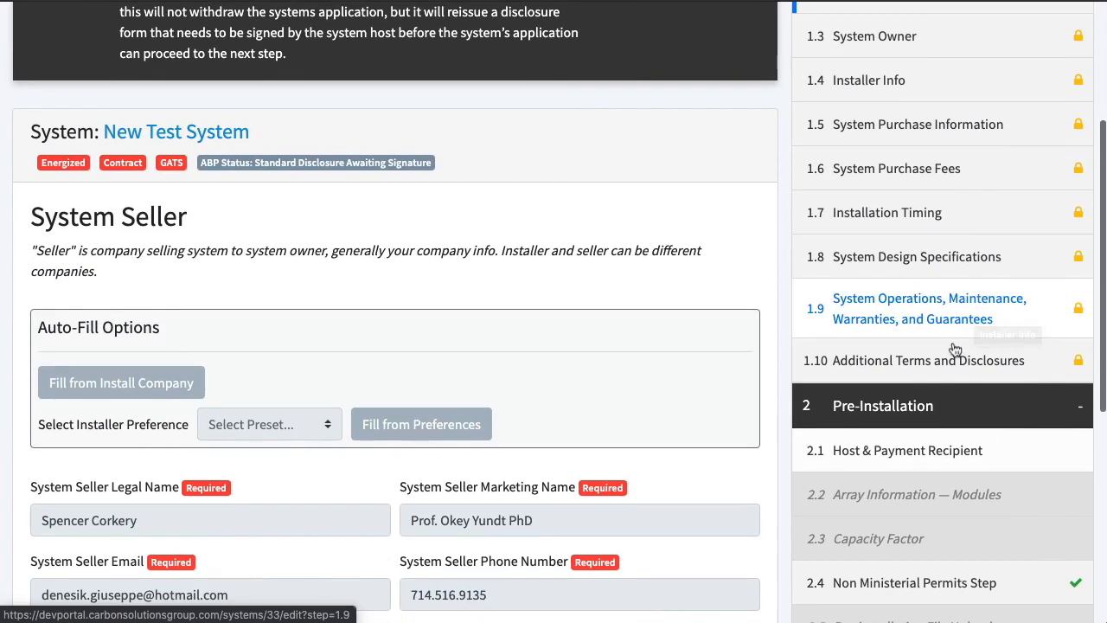
Fill the Host & Payment Recipient step from the system owner's information, set the System Host as the same as the owner, and save
left_click(958, 454)
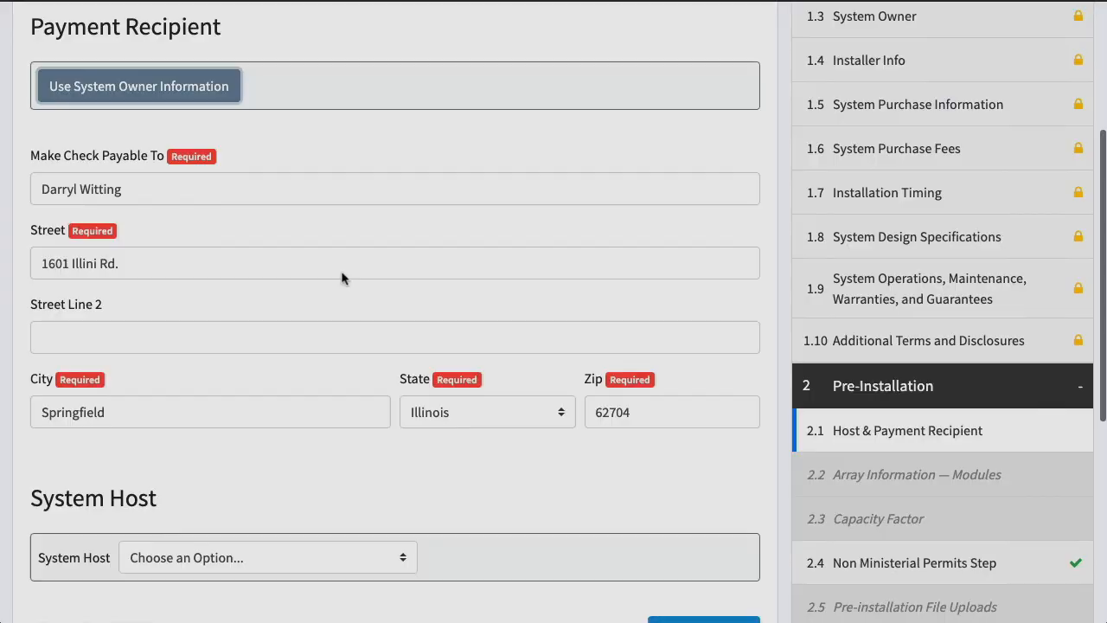
scroll(341, 277, "down", 2)
left_click(230, 357)
left_click(259, 306)
left_click(703, 432)
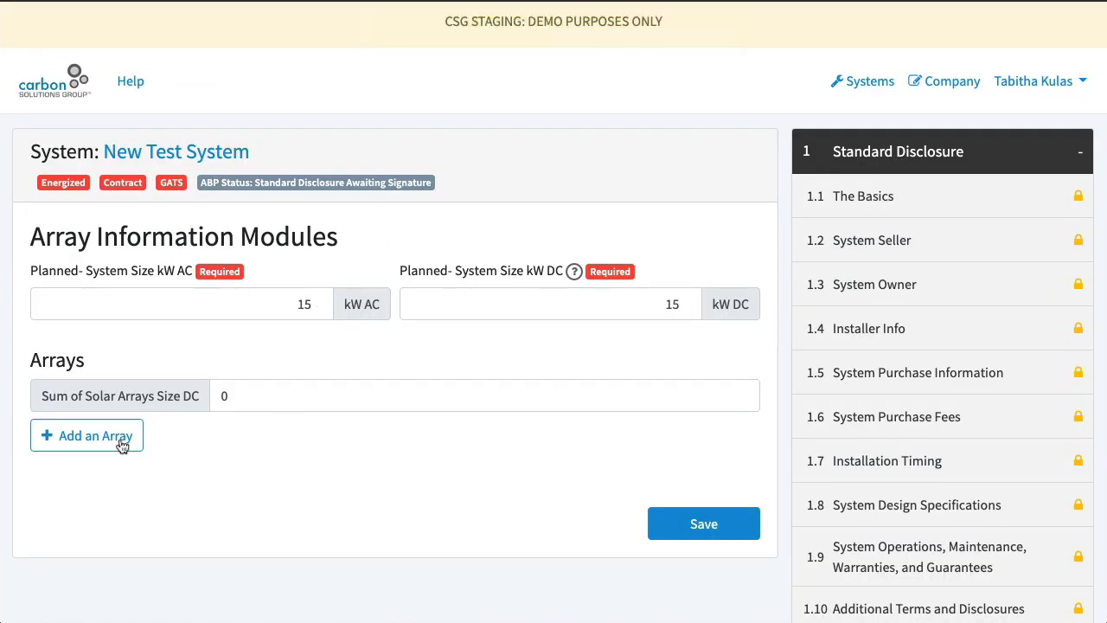
Define Array 1 with module quantity 1, module size 15000 watts, tilt 70 degrees, orientation 120 degrees and type Fixed - Roof Mount
left_click(124, 446)
scroll(124, 441, "down", 2)
left_click(117, 416)
type("15000")
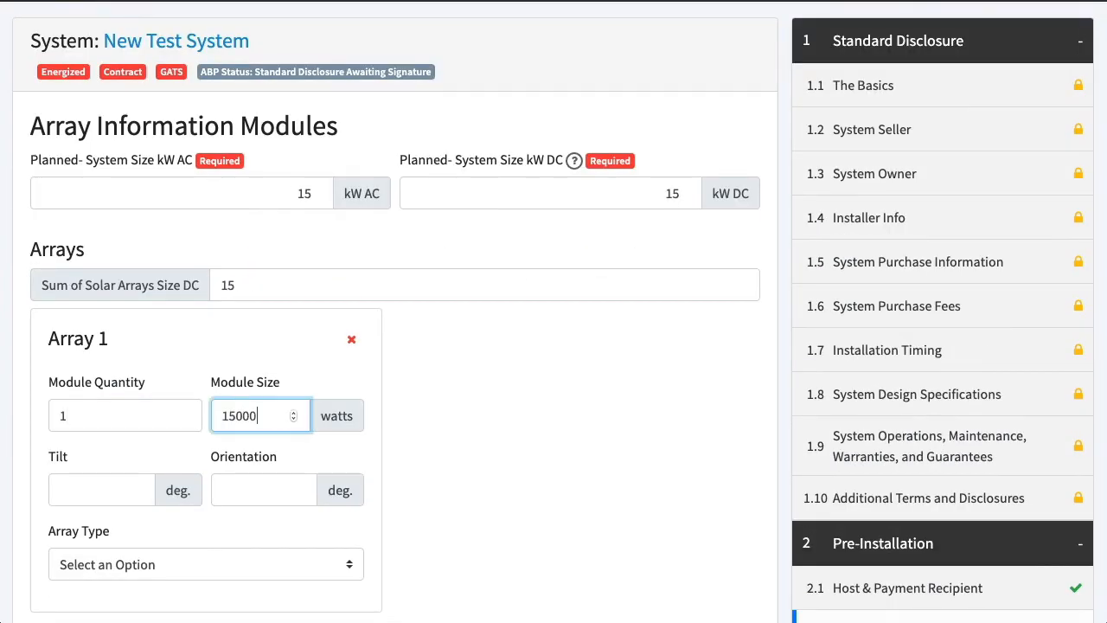
key("Tab")
type("120")
left_click(164, 565)
left_click(163, 583)
scroll(164, 579, "down", 3)
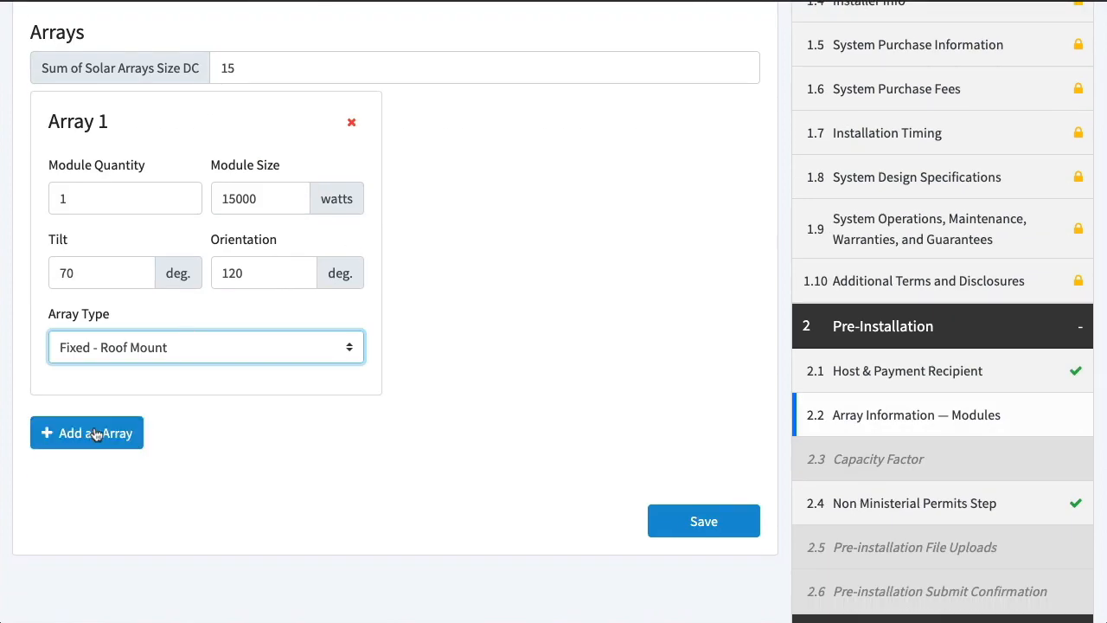
Add a second array with module quantity 1 and set the module size of both arrays to 7500 watts
left_click(111, 431)
double_click(231, 266)
type("7500")
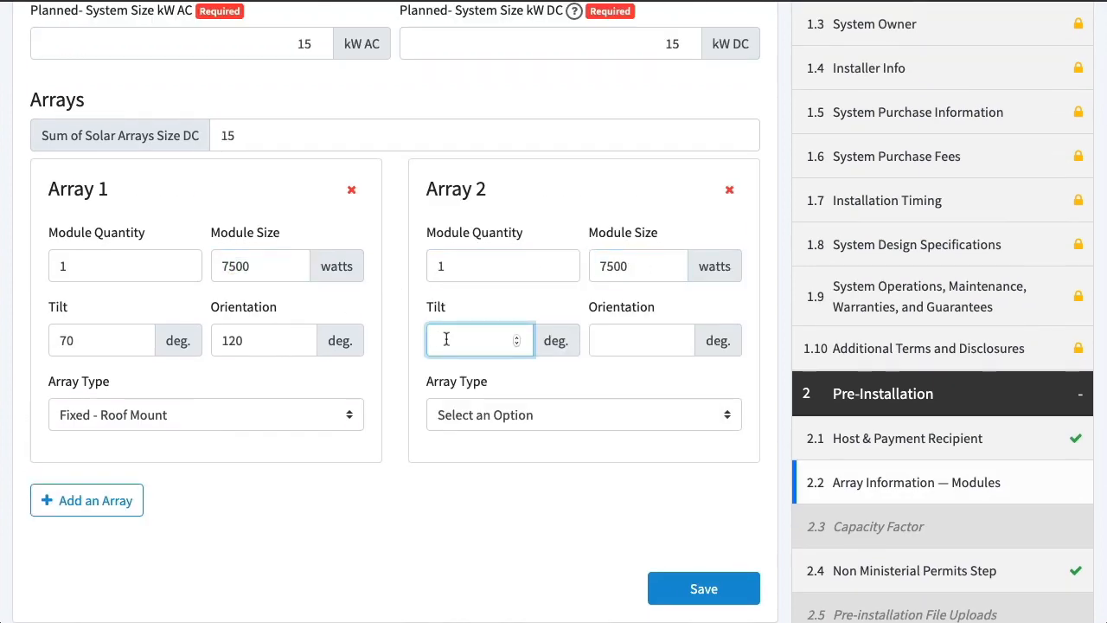
type("70")
Set Array 2's tilt to 70 degrees, orientation to 120 degrees and type to Fixed - Roof Mount, and save the step
key("Tab")
type("120")
left_click(584, 415)
left_click(497, 433)
left_click(704, 589)
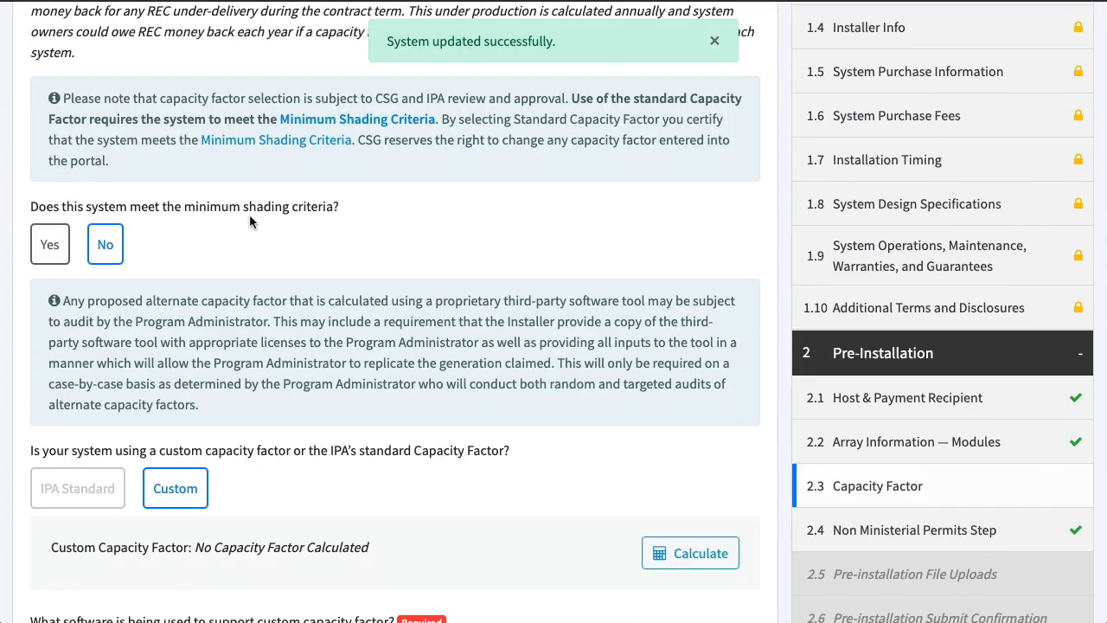
Mark the system as meeting the minimum shading criteria and confirm it with "Sample Name"
left_click(49, 245)
left_click(451, 565)
type("Sample Name")
left_click(757, 614)
Open the custom capacity factor calculation and try a single year output of 4000 kWh
scroll(539, 460, "down", 2)
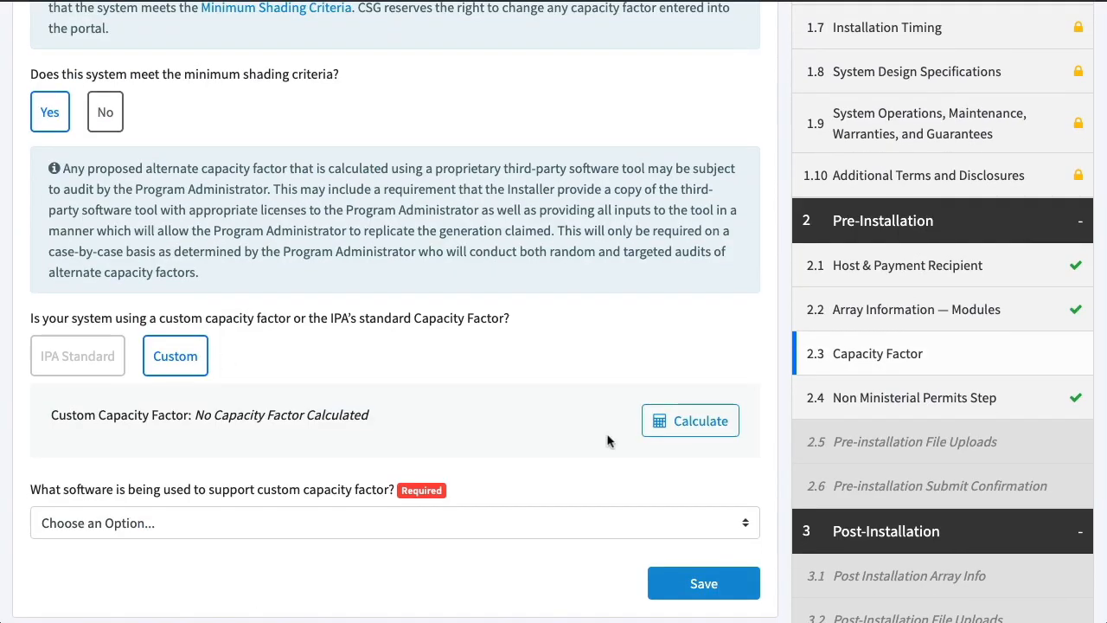
left_click(690, 420)
scroll(341, 273, "down", 2)
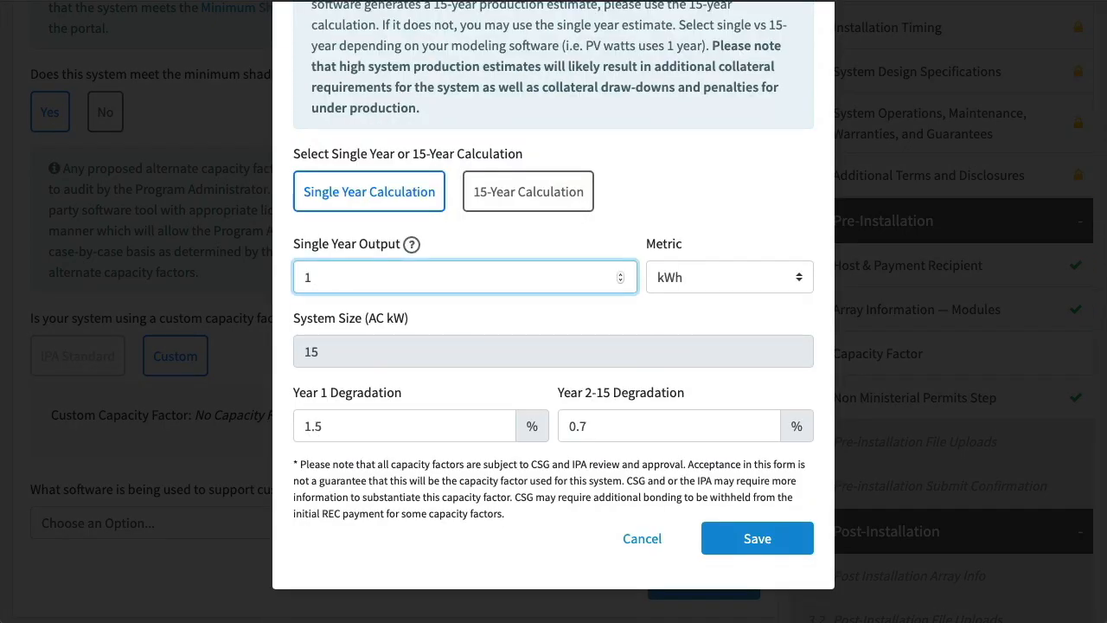
type("3000")
left_click(740, 538)
left_click(312, 348)
key("BackSpace")
type("4")
left_click(754, 605)
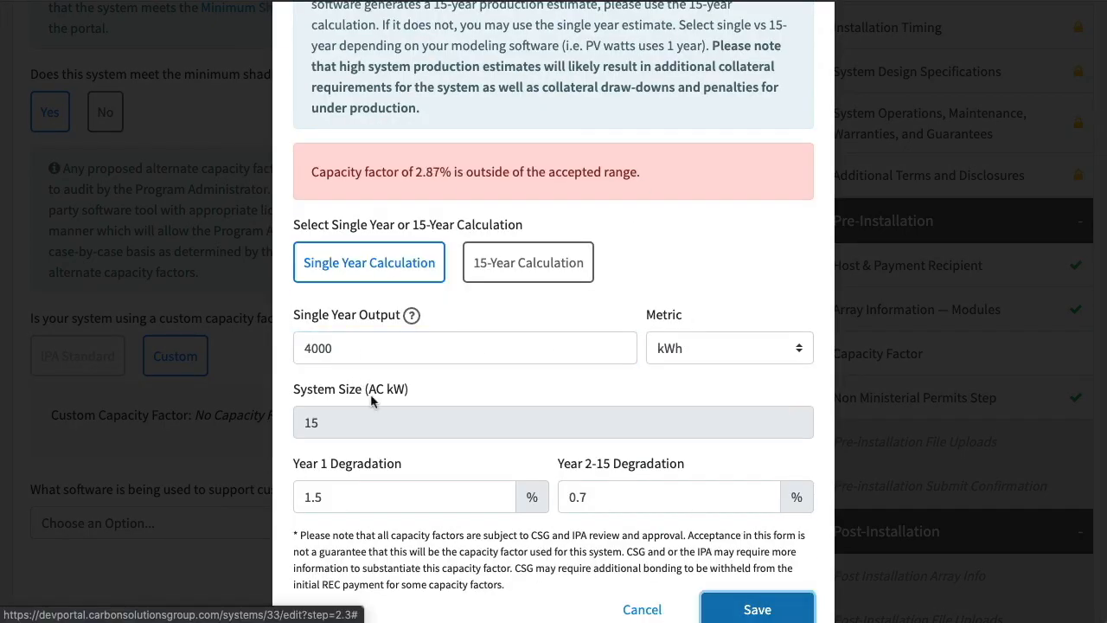
Adjust the single year output until the custom capacity factor falls within the accepted range, and save the calculation
left_click(312, 348)
type("0")
left_click(756, 603)
left_click_drag(318, 348, 302, 368)
left_click(746, 606)
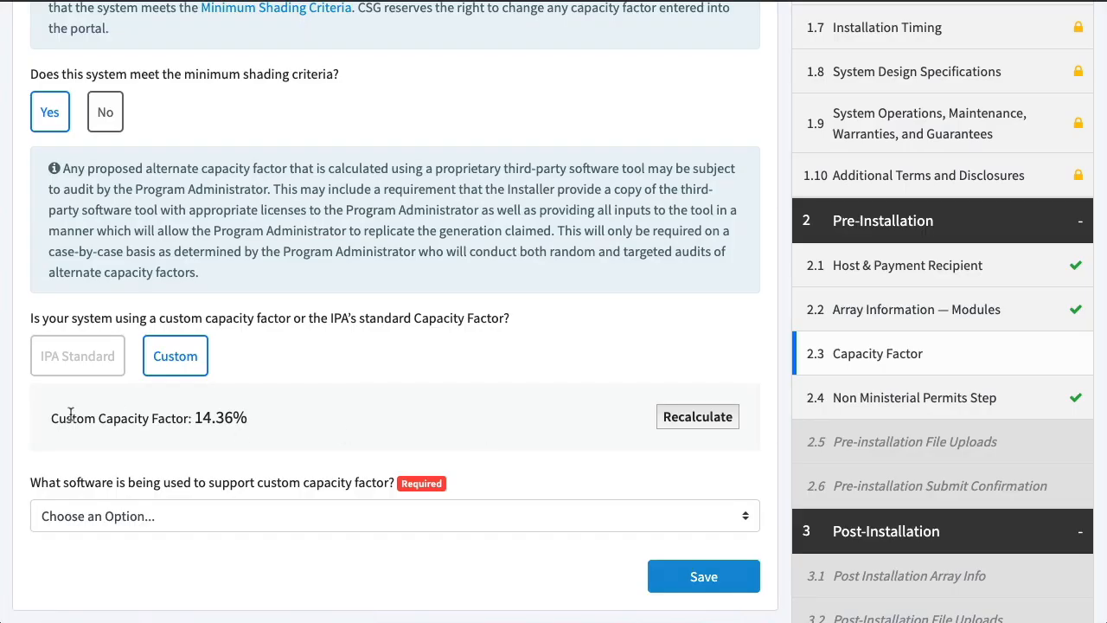
Choose Sighten as the software supporting the custom capacity factor and save the Capacity Factor step
left_click(675, 512)
left_click(490, 306)
scroll(489, 306, "down", 3)
left_click(416, 258)
left_click(256, 375)
left_click(692, 316)
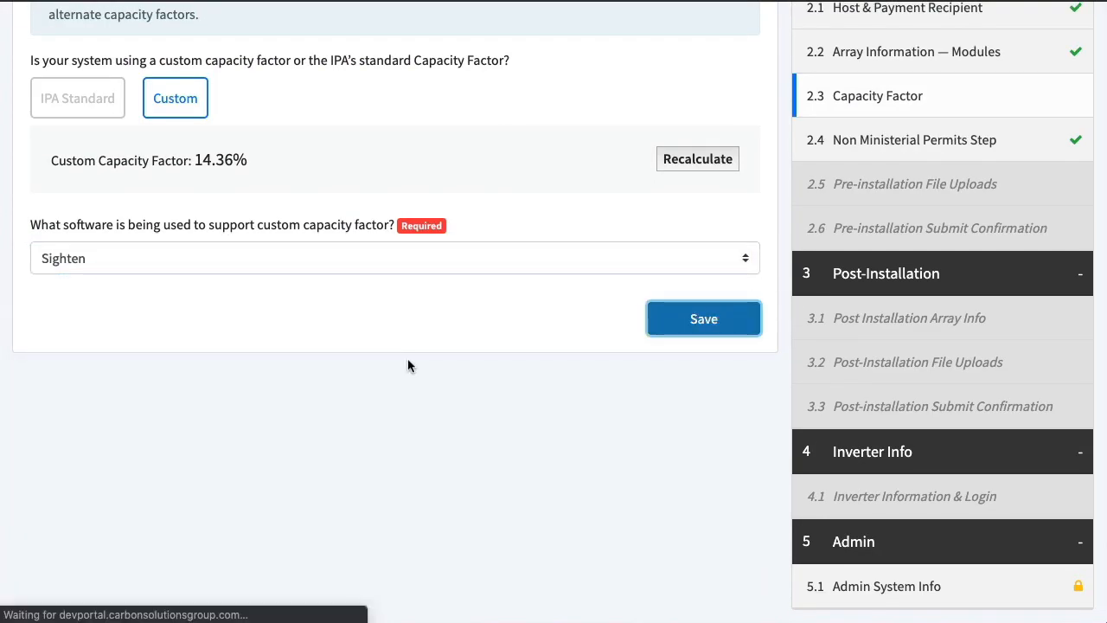
Save the Pre-installation File Uploads step with csg-test-doc.pdf as the Plot Diagram or Site-Map
scroll(436, 333, "down", 3)
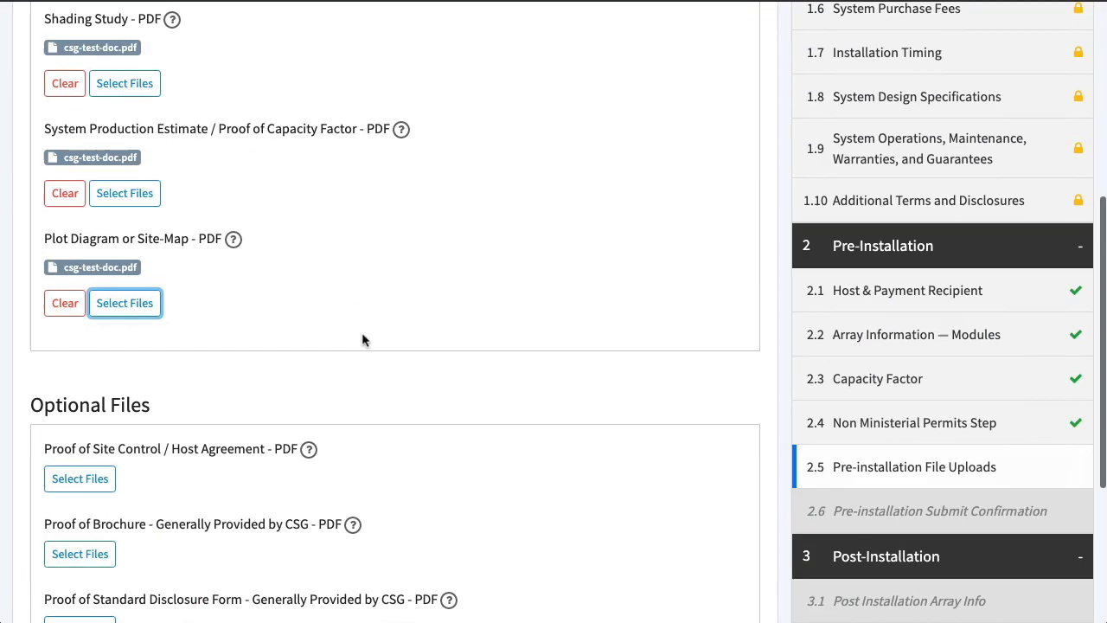
scroll(364, 341, "down", 3)
left_click(705, 497)
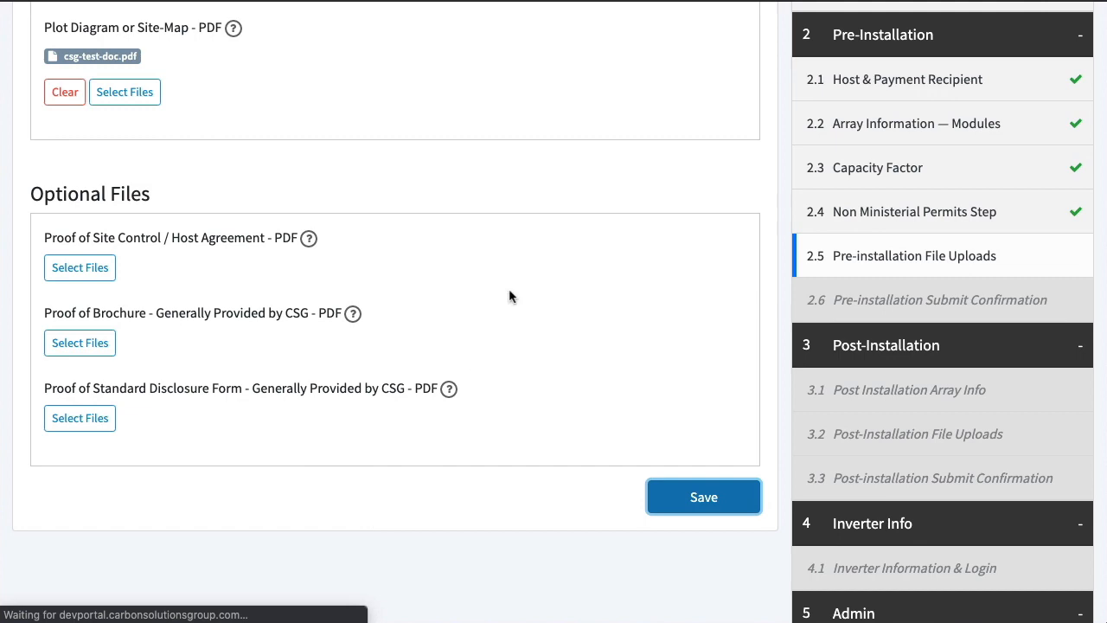
Save the Pre-installation Submit Confirmation and agree to submit IPA Application Part 1 to CSG
scroll(509, 296, "down", 1)
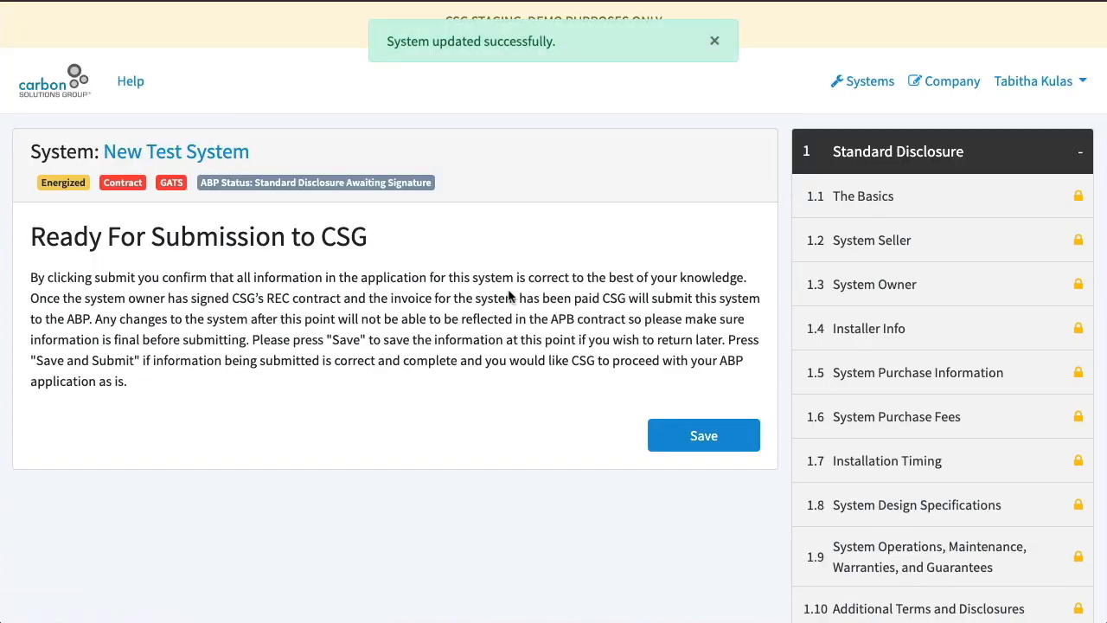
scroll(736, 479, "down", 6)
scroll(959, 344, "up", 6)
left_click(1027, 153)
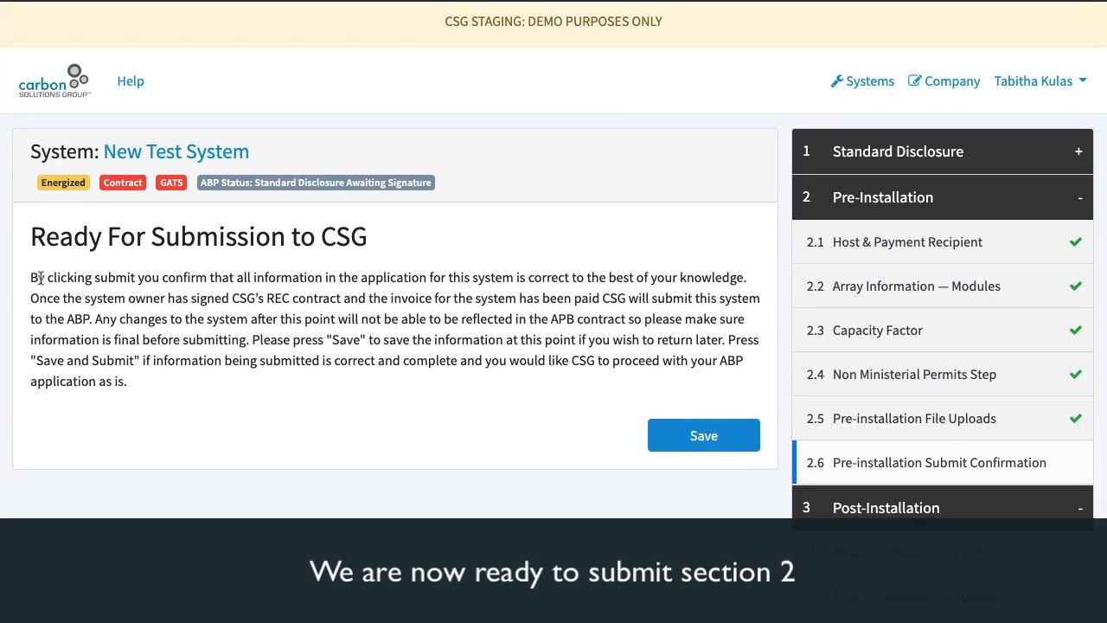
left_click(698, 435)
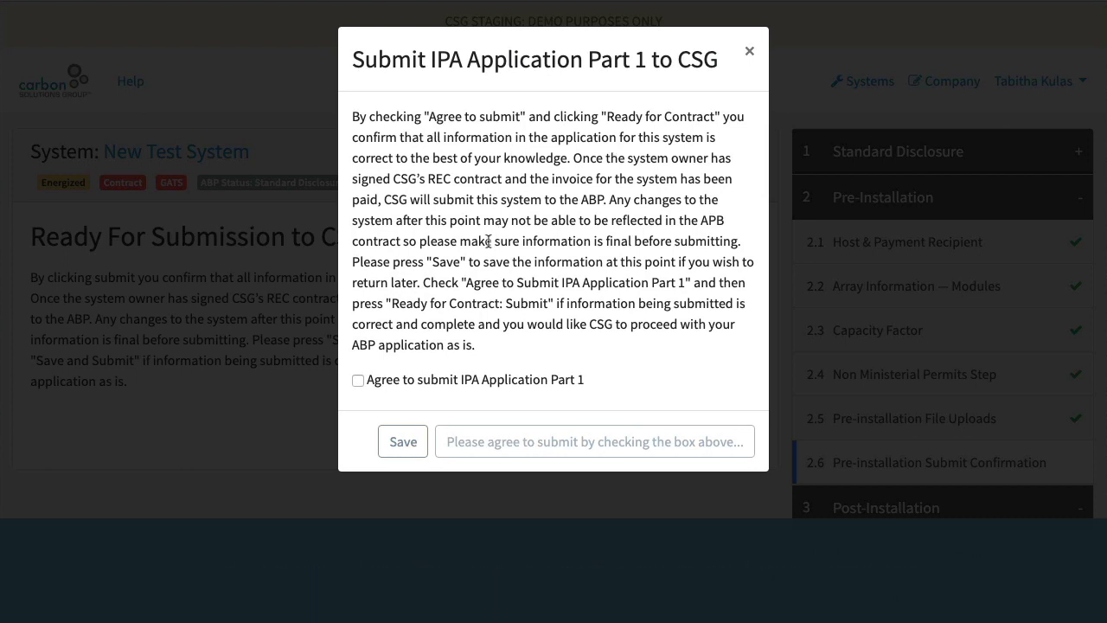
left_click(395, 380)
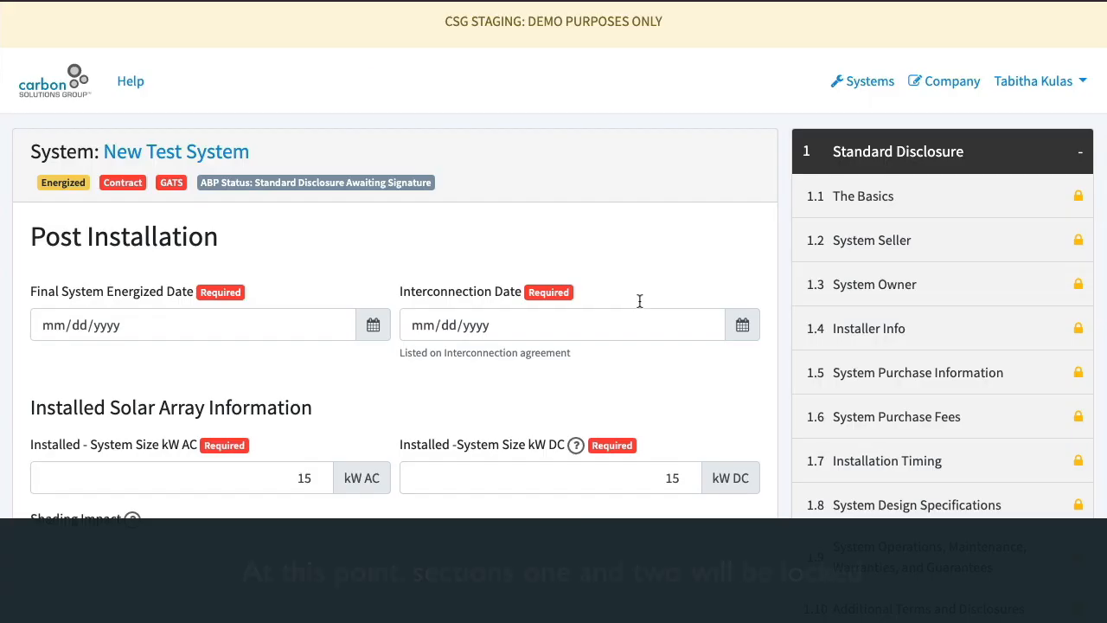
Look over the Post Installation form and examine the lock notices on the Installer Info and Array Information — Modules steps
scroll(640, 300, "down", 3)
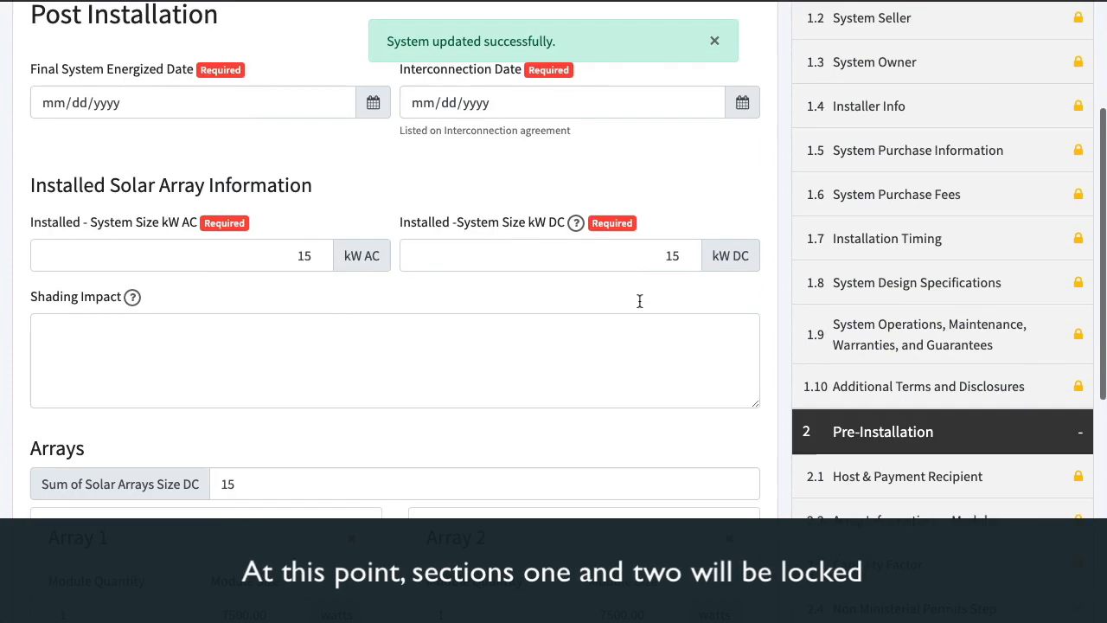
scroll(639, 300, "down", 6)
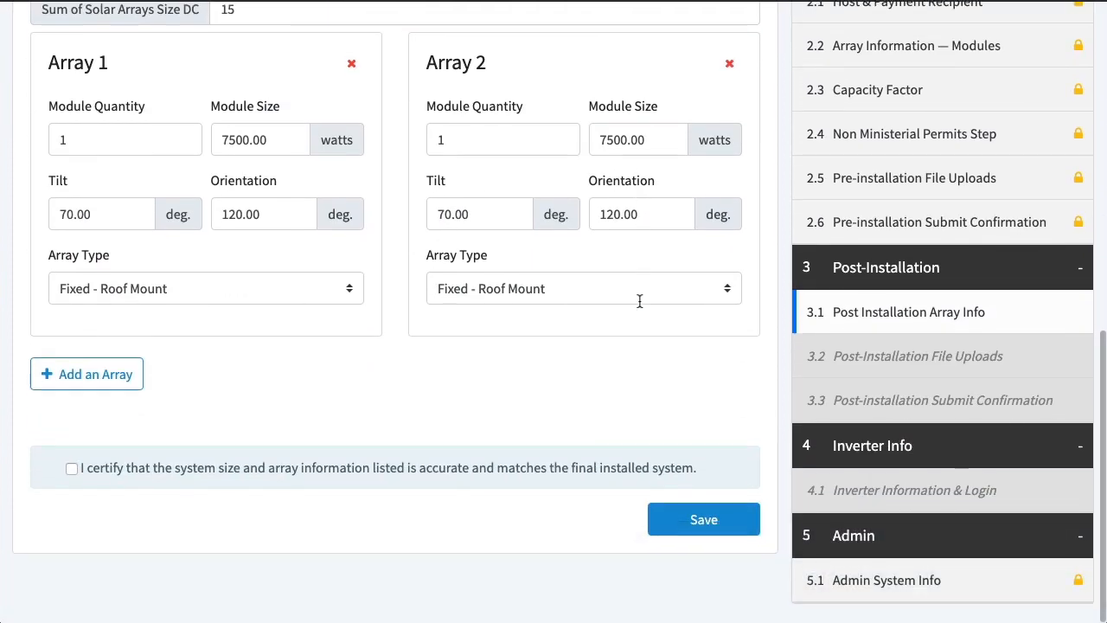
scroll(560, 411, "up", 10)
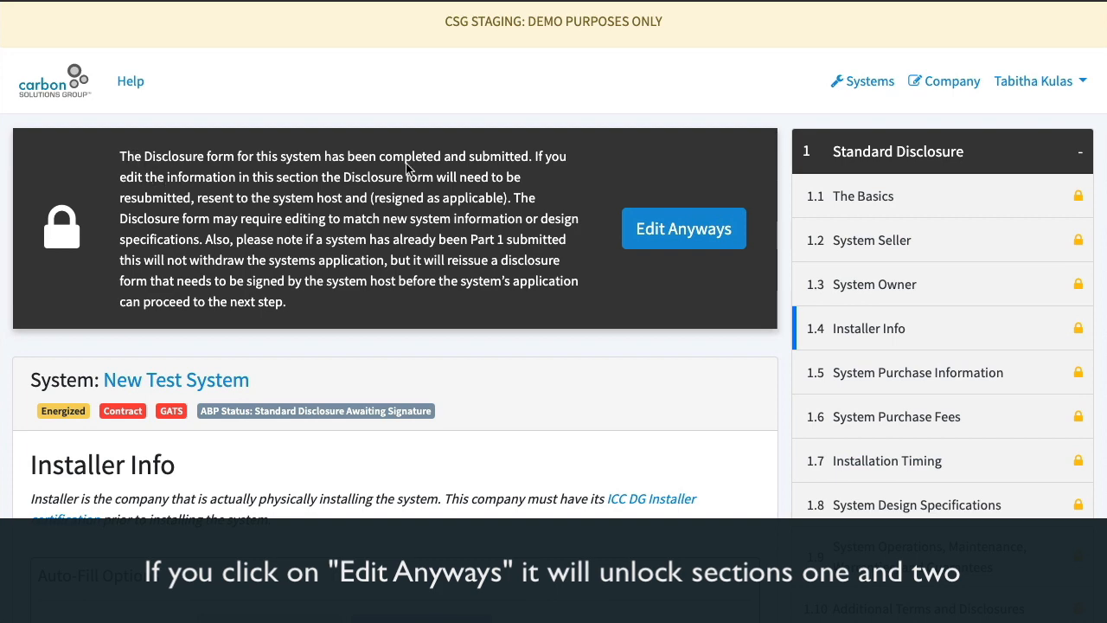
scroll(643, 297, "down", 5)
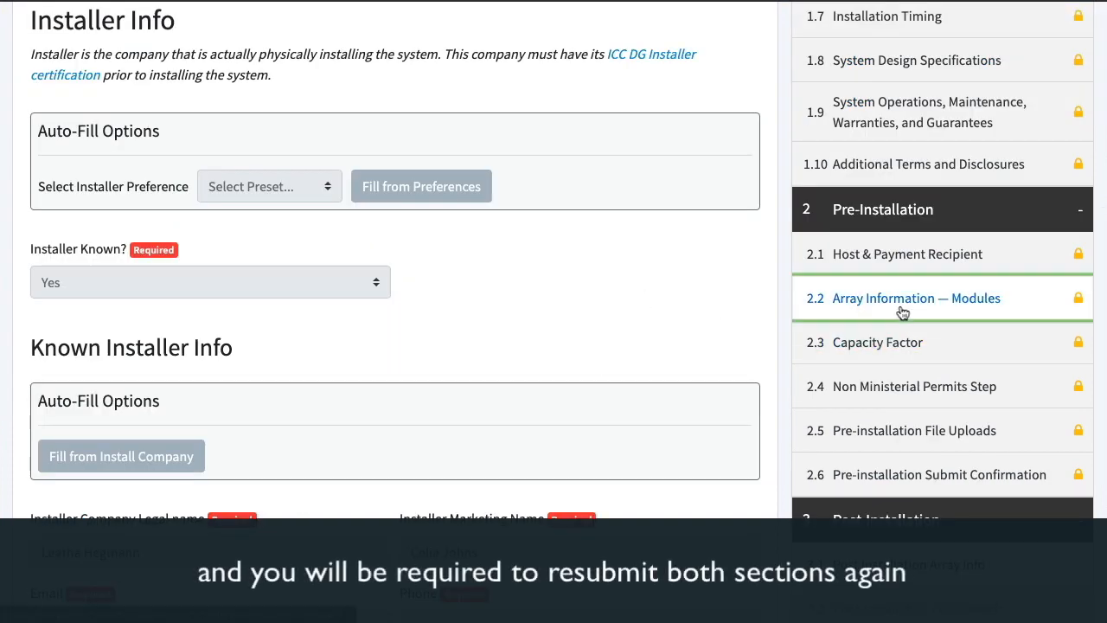
left_click(902, 312)
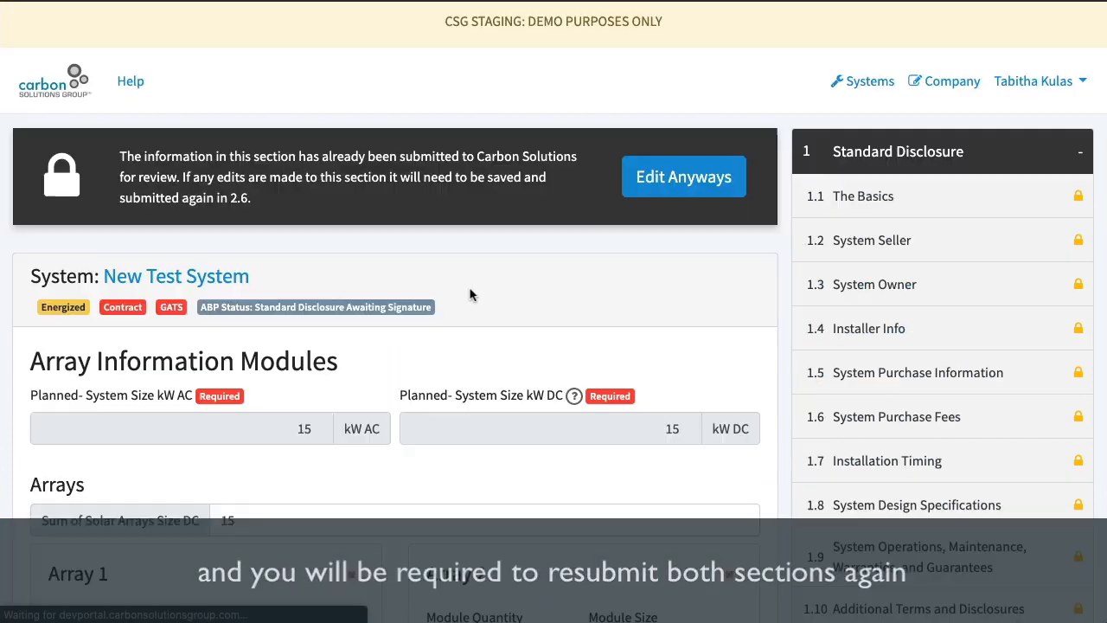
scroll(472, 295, "down", 2)
scroll(472, 292, "down", 3)
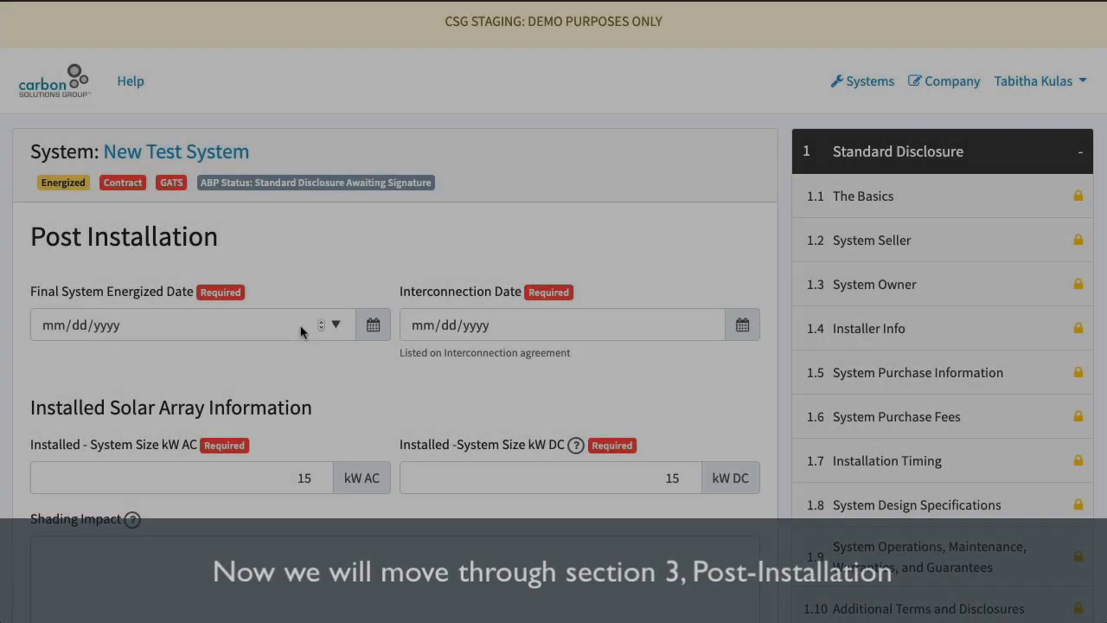
Set the Final System Energized Date to 05/29/2020 and the Interconnection Date to 05/30/2020 in the Post Installation step
left_click(303, 328)
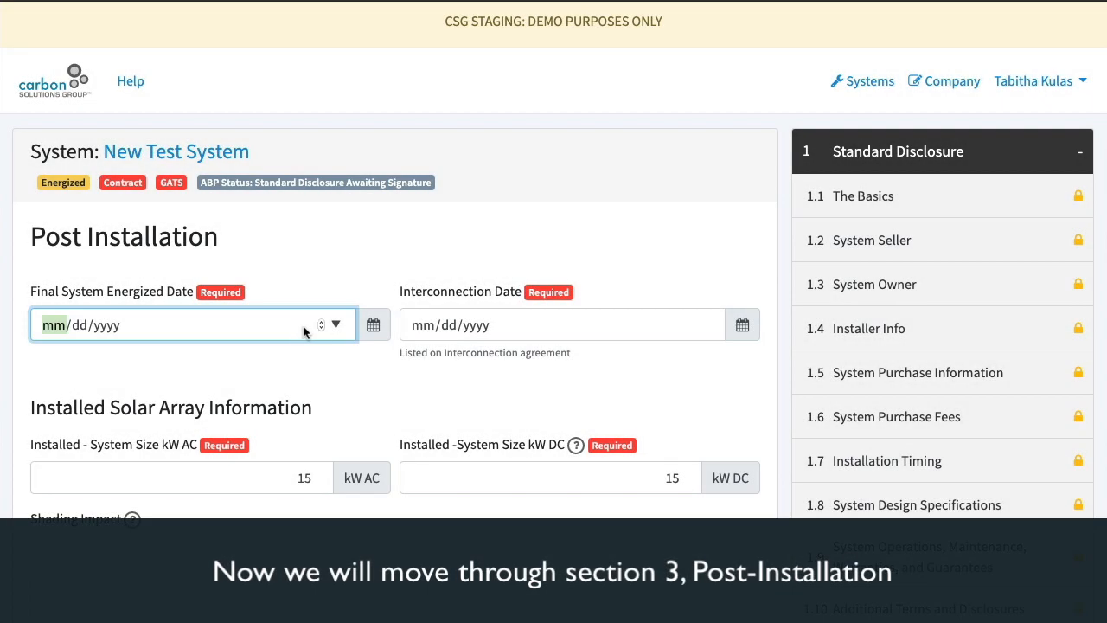
left_click(337, 325)
left_click(202, 480)
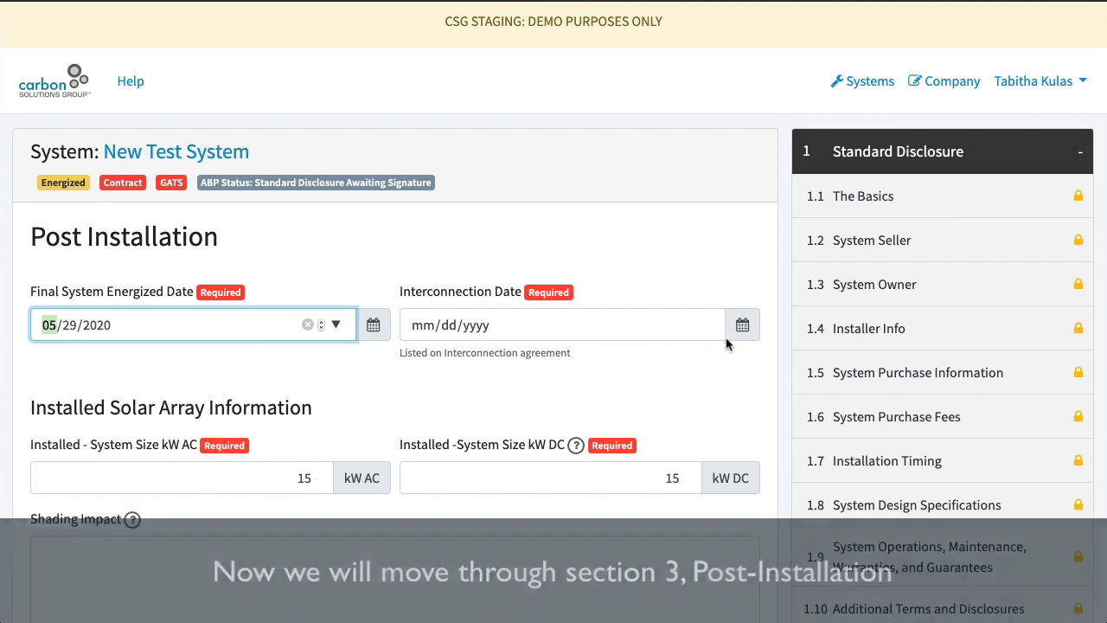
left_click(706, 327)
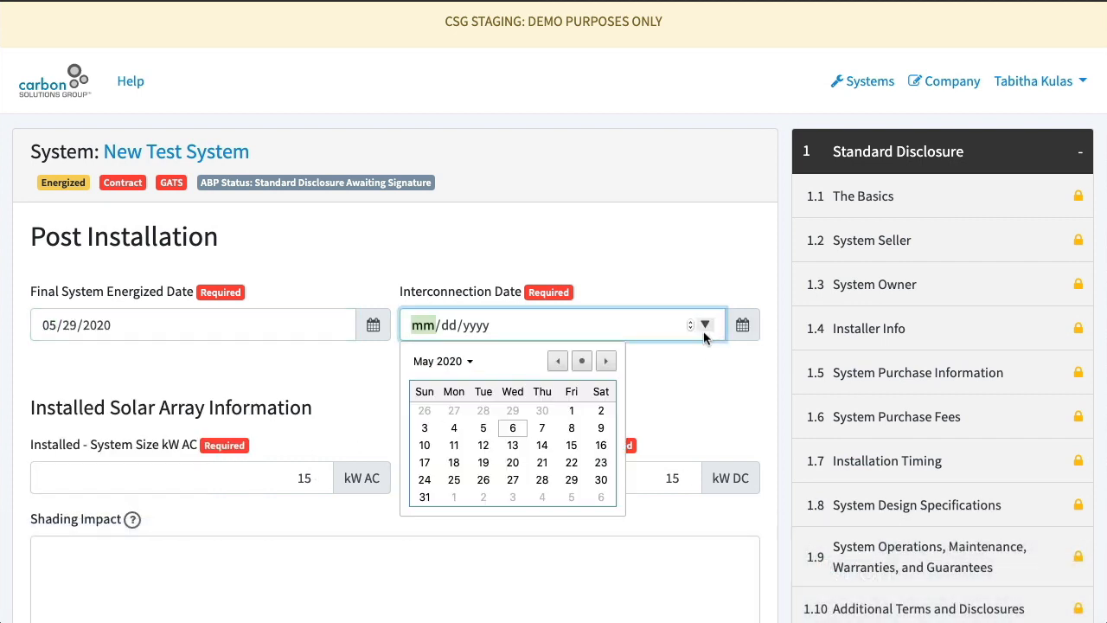
left_click(599, 481)
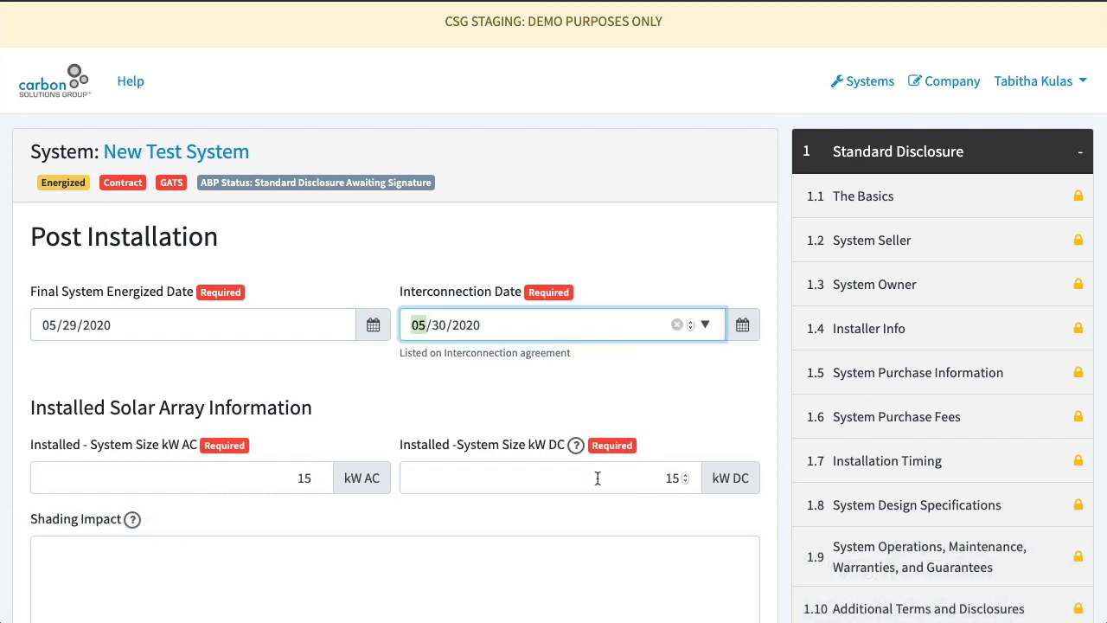
Set the installed system size to 16 kW AC and 16 kW DC
double_click(277, 482)
type("1")
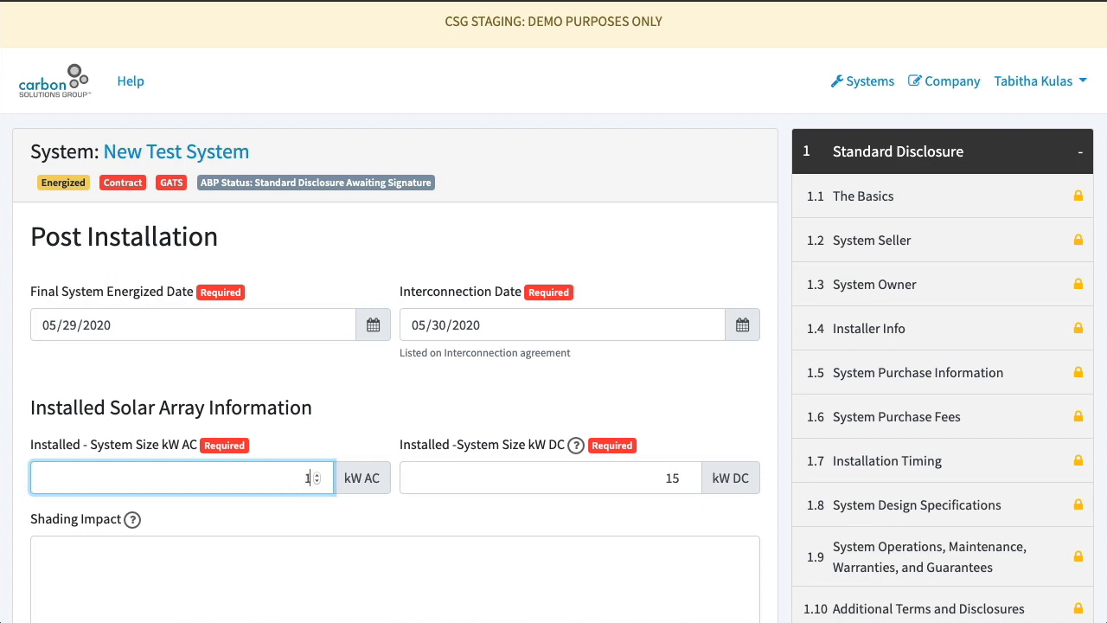
type("6")
left_click(608, 485)
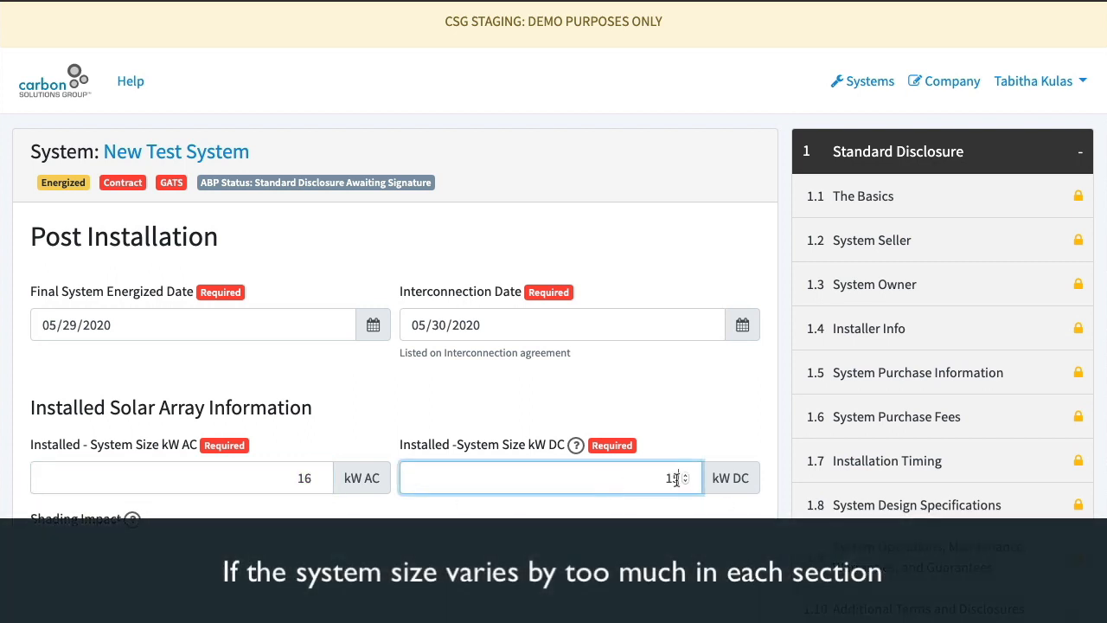
key("BackSpace")
key("BackSpace")
type("16")
Set the module size of both installed arrays to 8000 watts
scroll(664, 363, "down", 3)
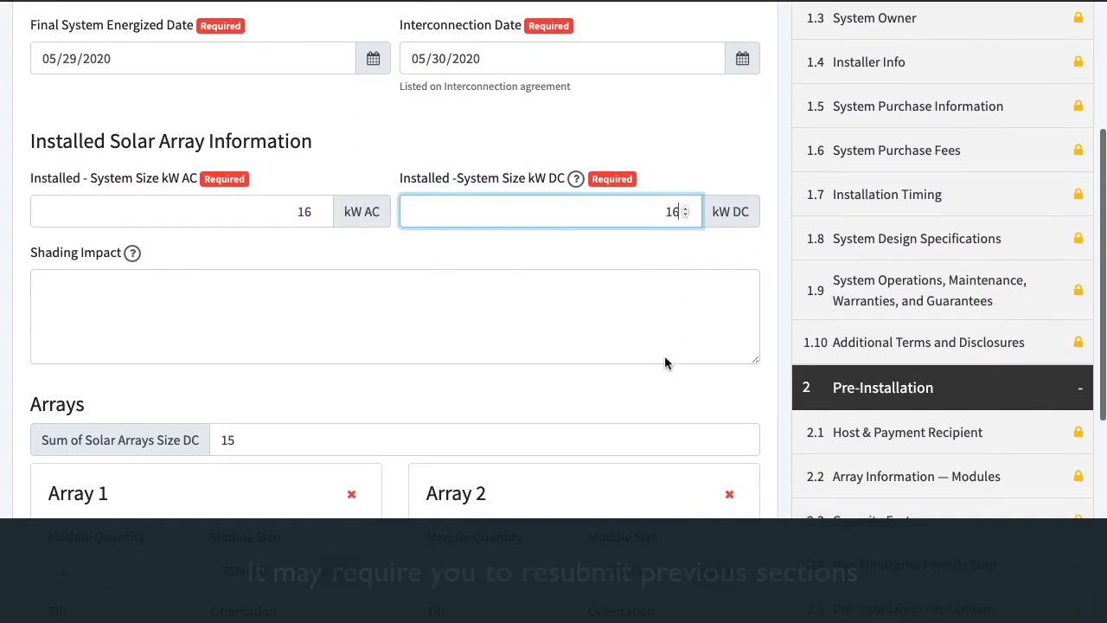
left_click(425, 335)
scroll(424, 335, "down", 3)
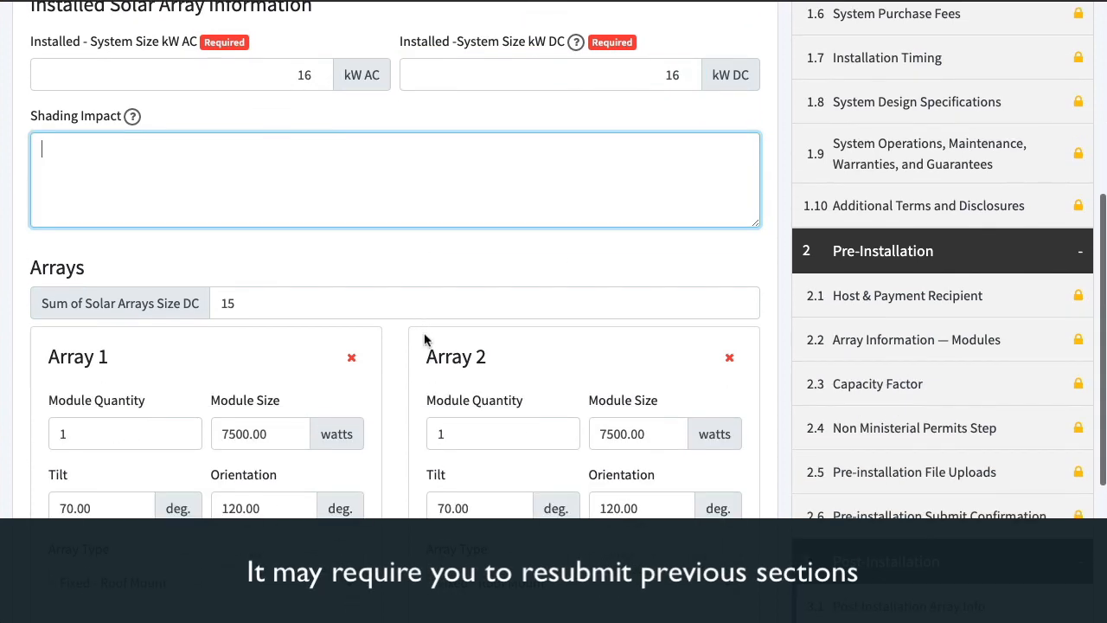
left_click_drag(234, 334, 222, 333)
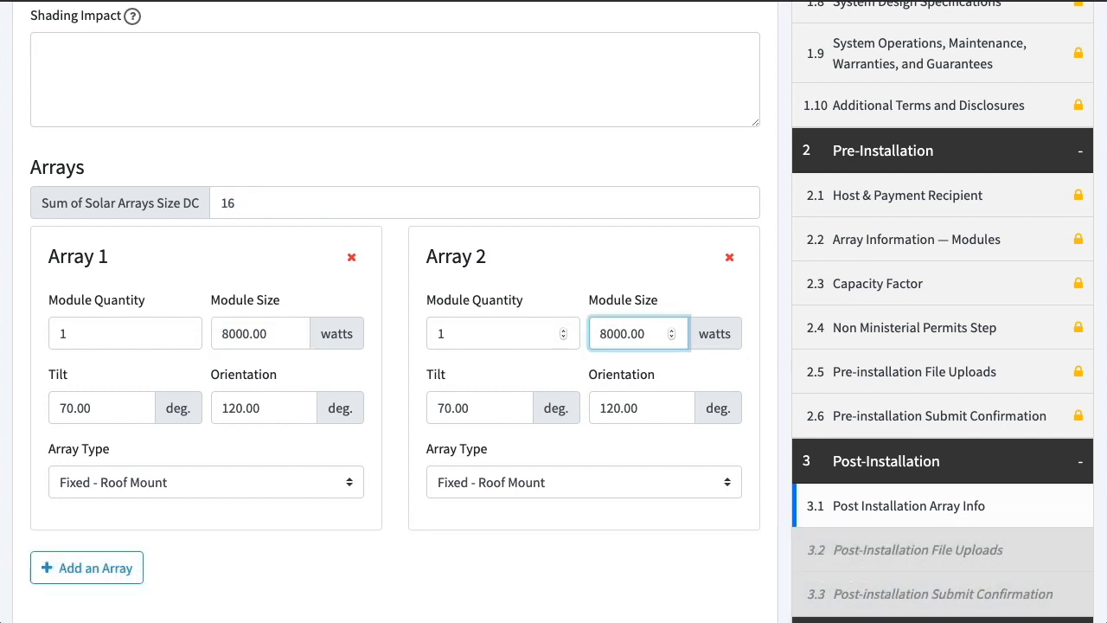
Certify that the array information matches the final installed system, and save the step, accepting the system size change
scroll(567, 346, "down", 2)
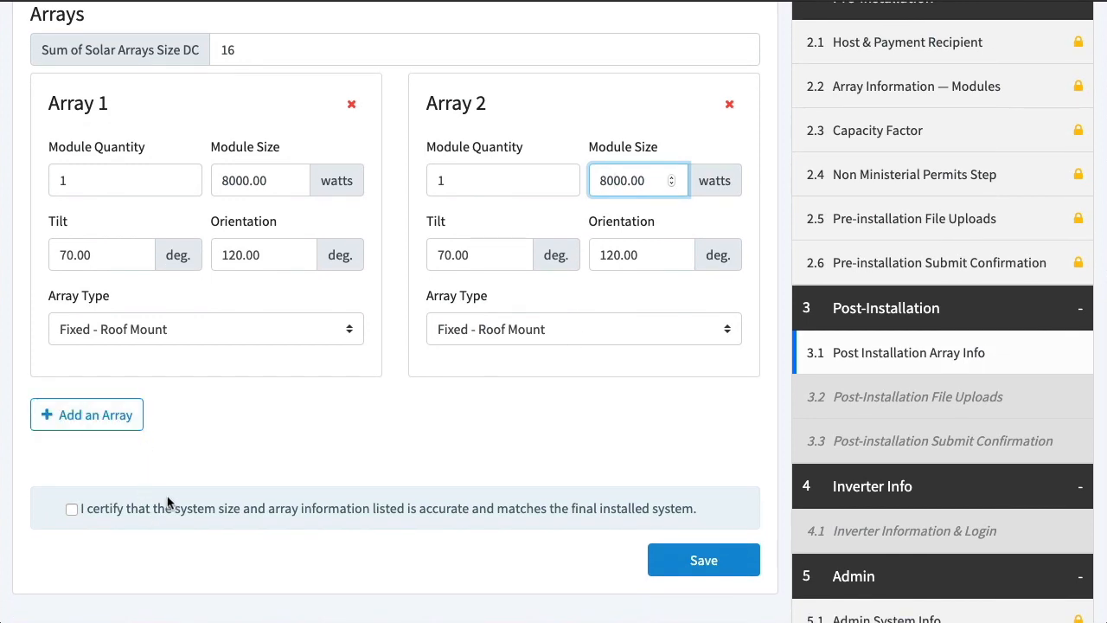
scroll(328, 429, "down", 1)
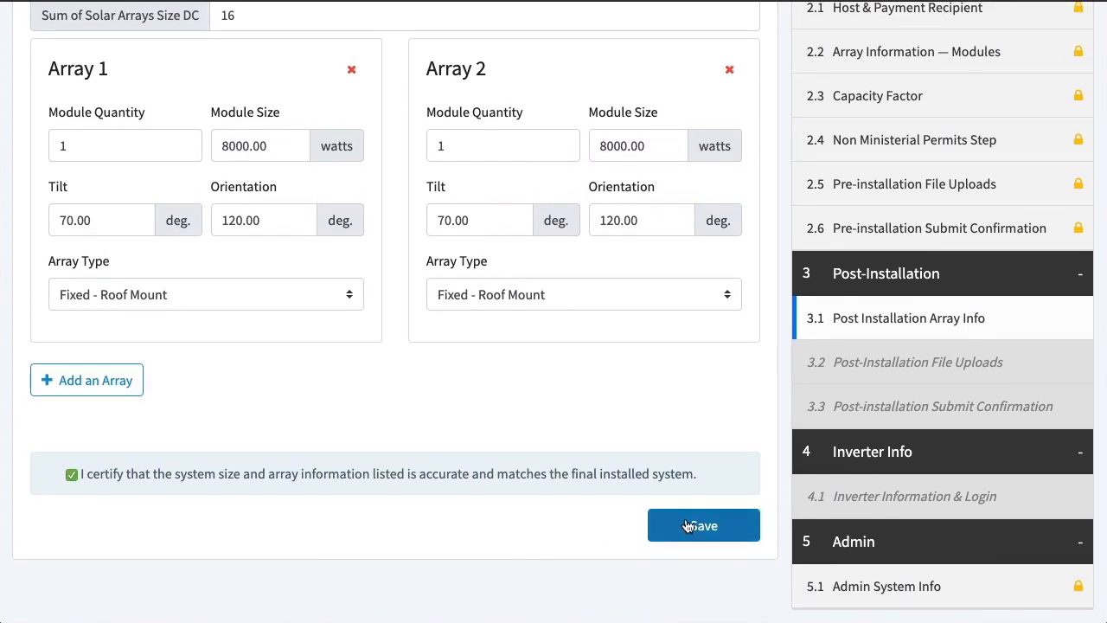
left_click(688, 526)
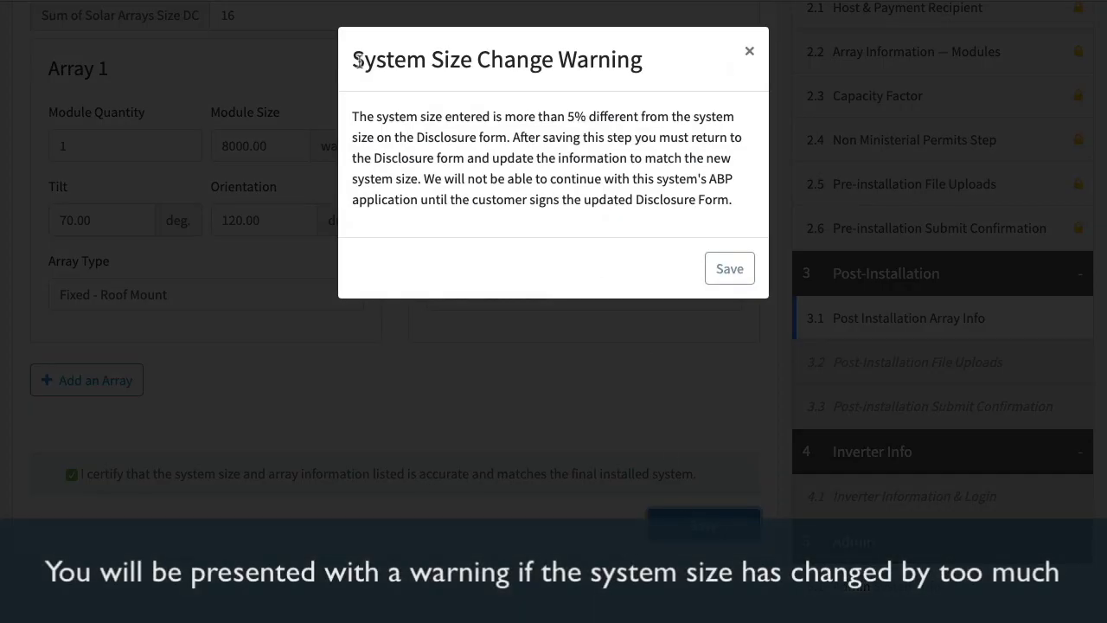
left_click(723, 270)
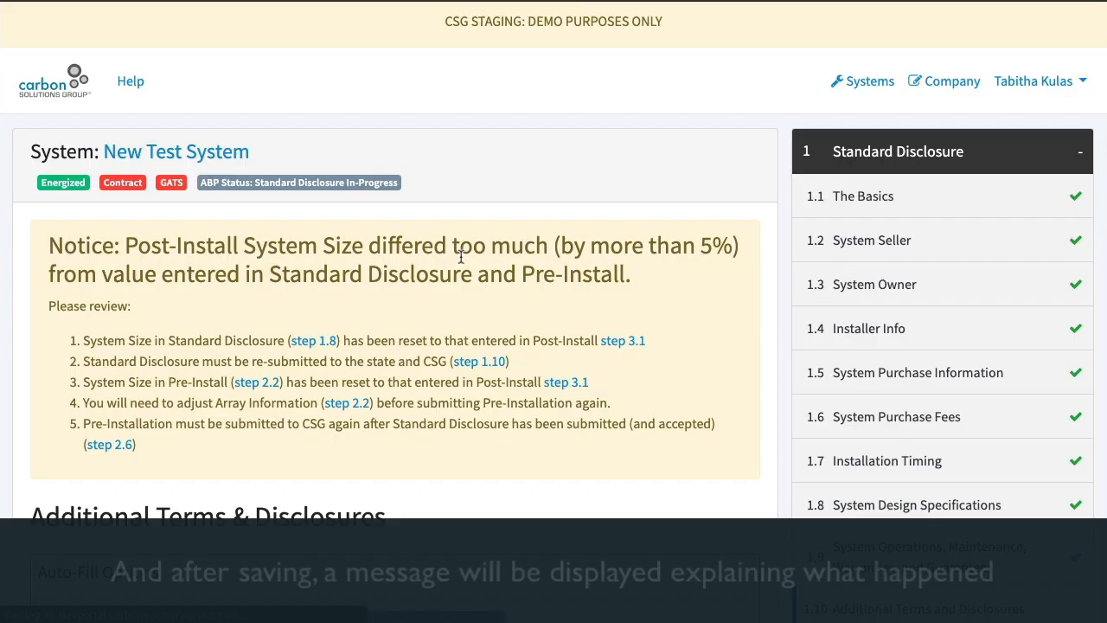
Review the system size notice and resubmit the Standard Disclosure from the Additional Terms & Disclosures step
scroll(577, 260, "down", 1)
scroll(576, 260, "down", 1)
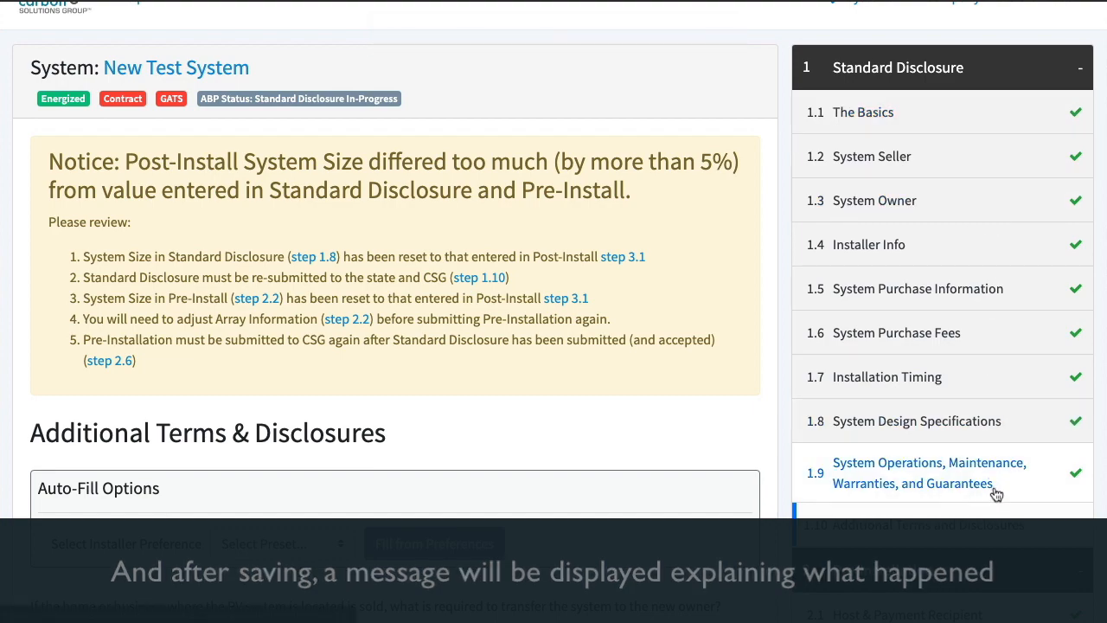
scroll(427, 367, "down", 6)
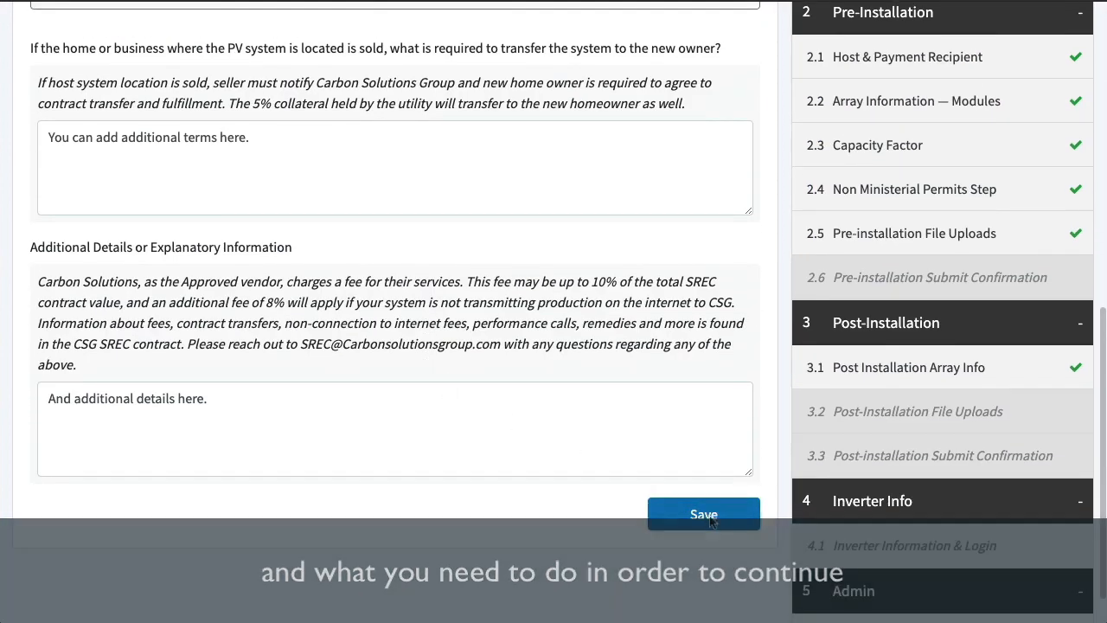
left_click(705, 516)
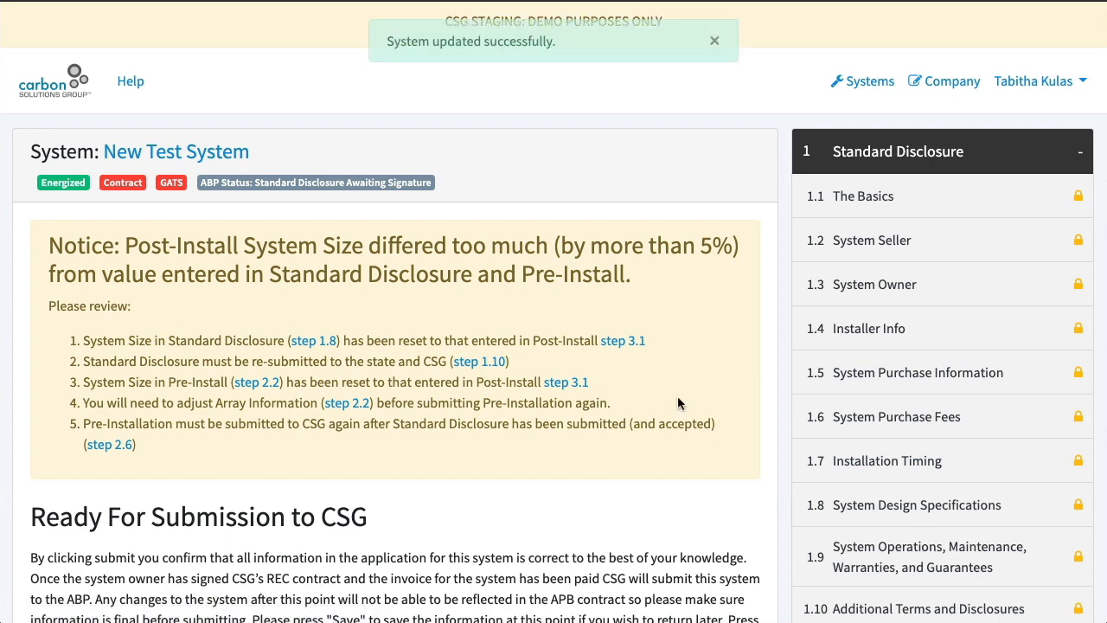
Check the planned system size and both arrays' module sizes in the Pre-Installation array information step
scroll(676, 386, "down", 3)
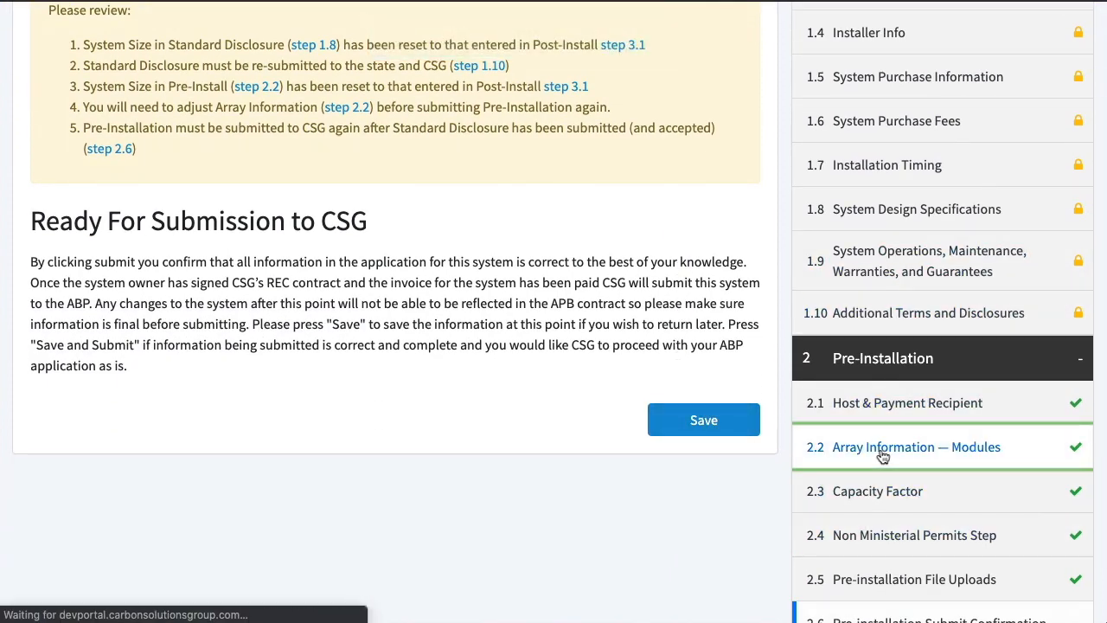
scroll(365, 329, "down", 3)
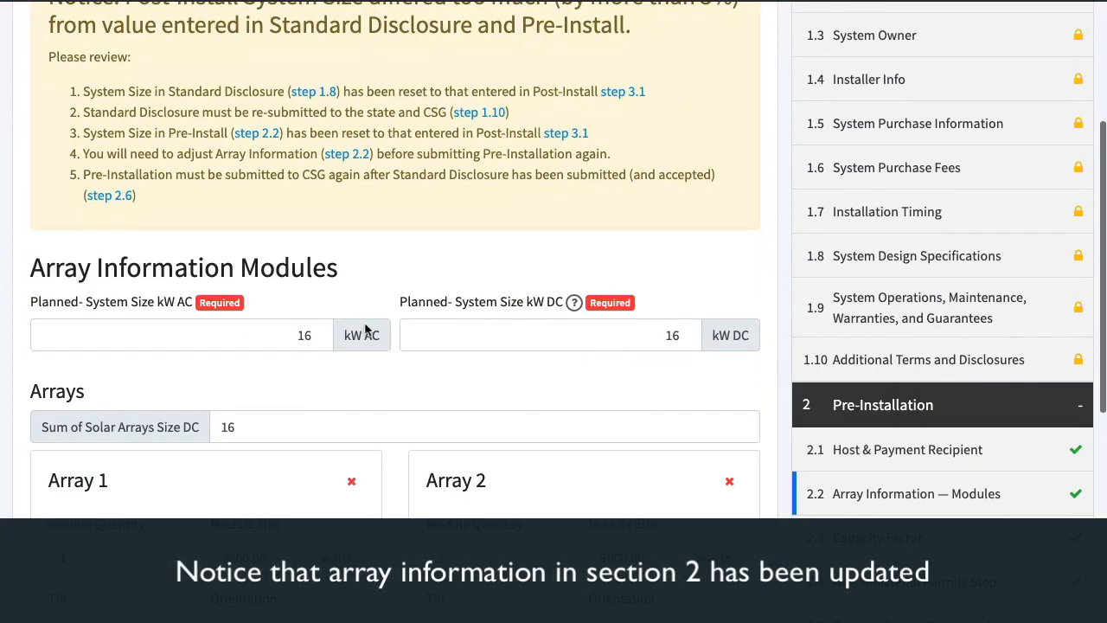
scroll(256, 430, "down", 3)
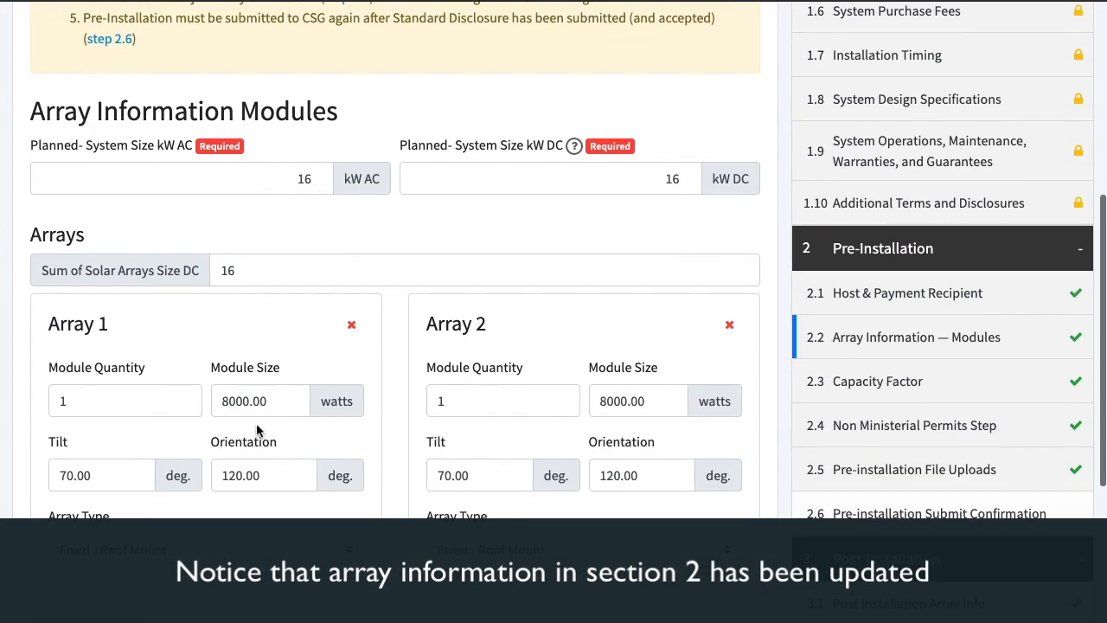
scroll(915, 420, "down", 3)
Agree to IPA Application Part 1 in the Pre-installation Submit Confirmation step and submit it as ready for contract
left_click(926, 303)
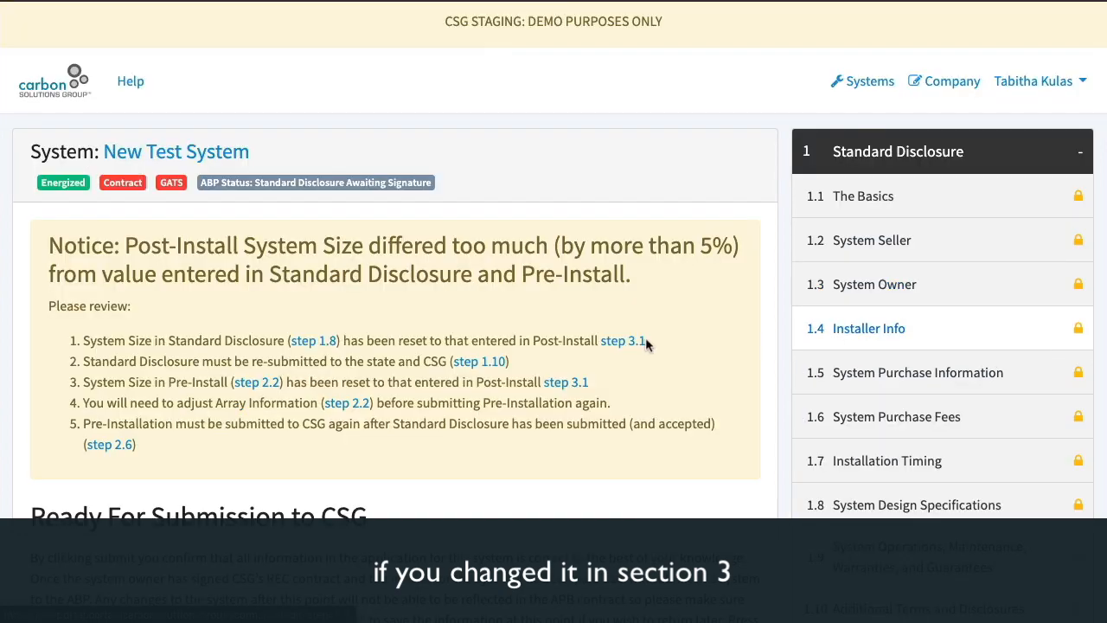
scroll(647, 341, "down", 4)
left_click(699, 418)
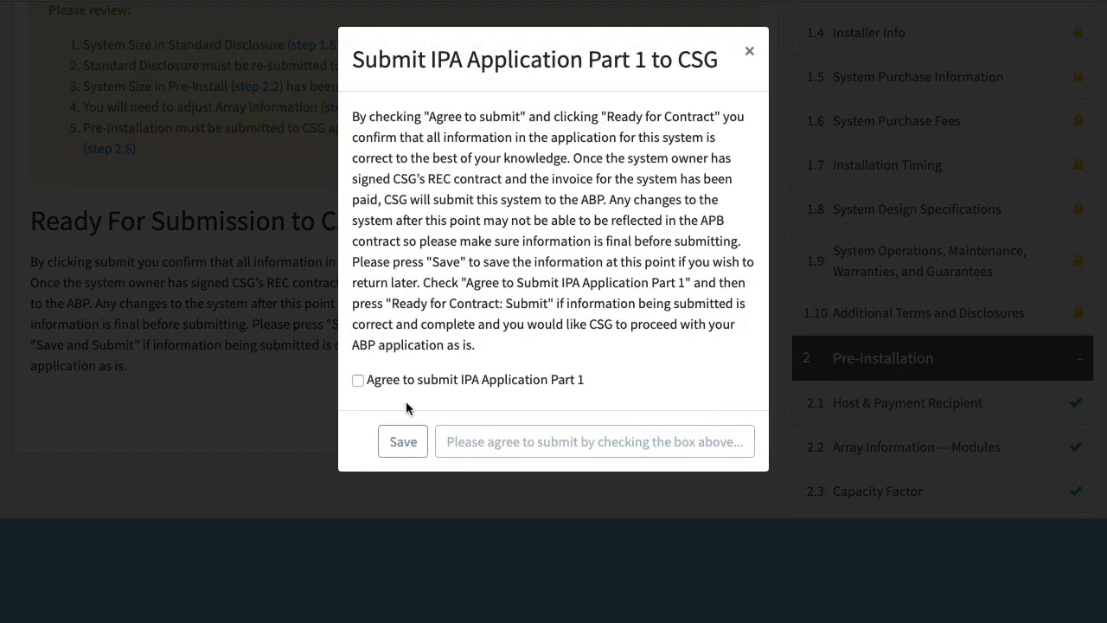
left_click(664, 445)
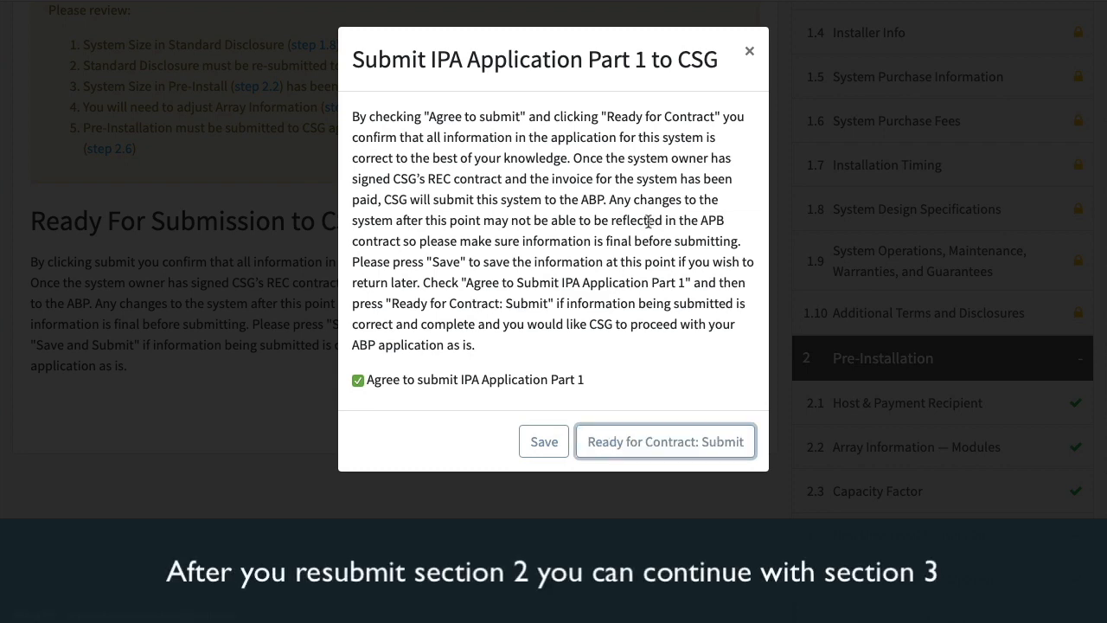
Attach csg-test-doc.pdf to the required file entries of the Post-Installation File Uploads step
scroll(648, 221, "down", 3)
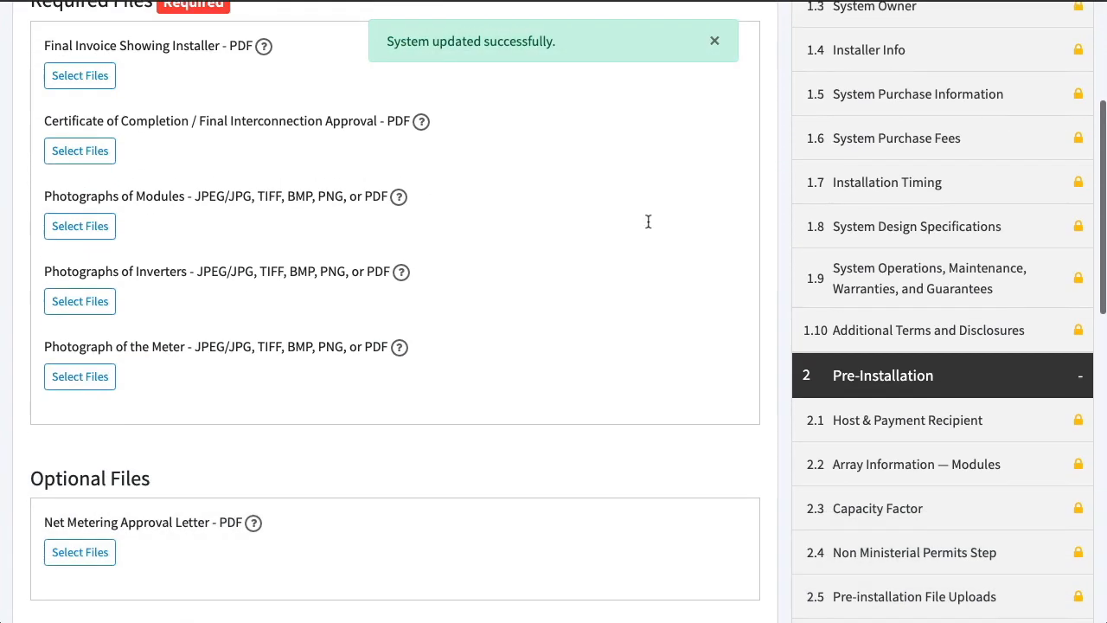
scroll(648, 222, "down", 3)
scroll(648, 221, "up", 5)
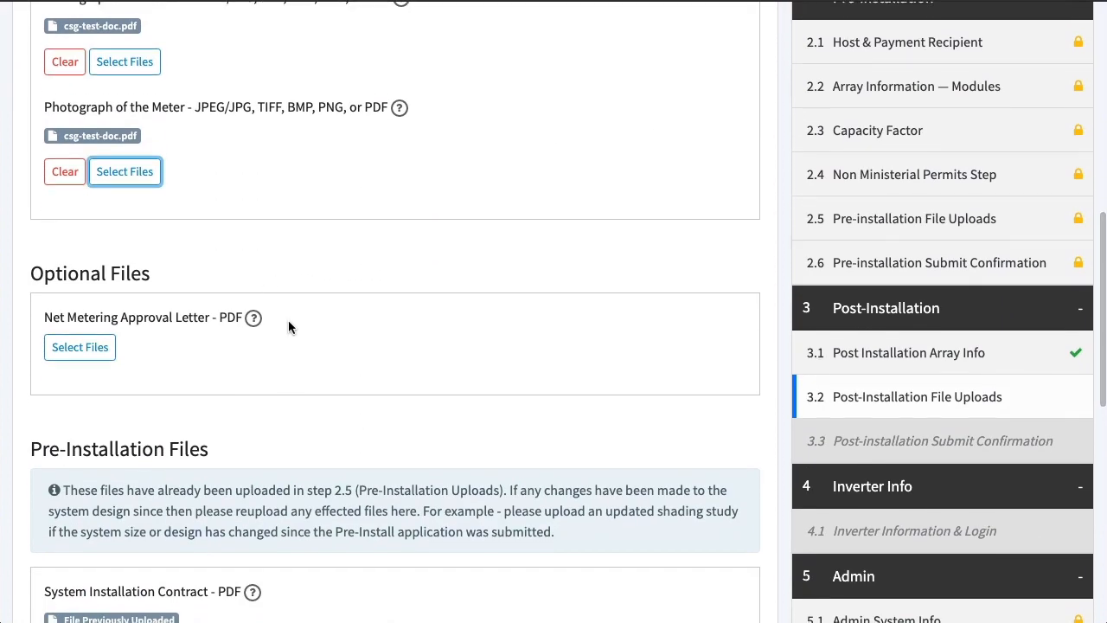
Review the previously uploaded Pre-Installation files and save the Post-Installation File Uploads step
scroll(290, 324, "down", 5)
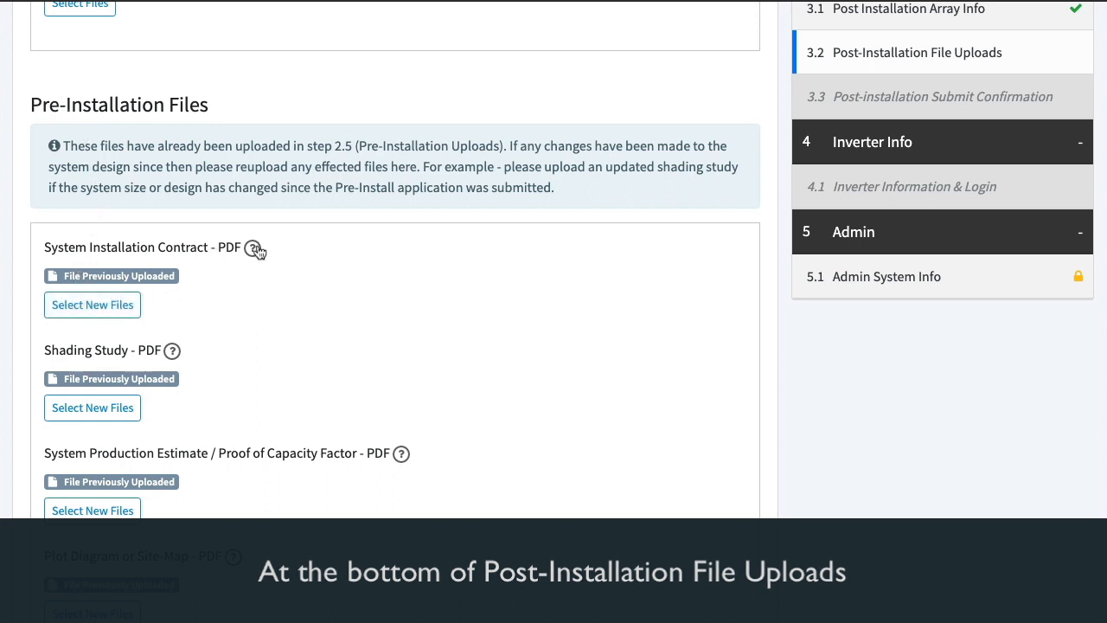
scroll(260, 252, "down", 3)
scroll(260, 252, "down", 1)
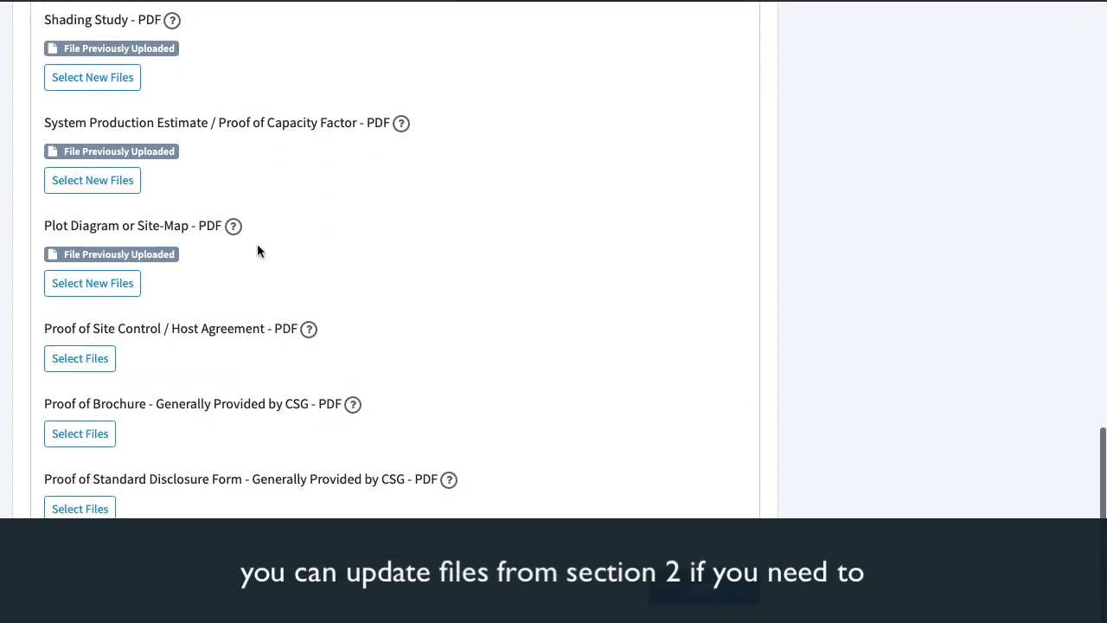
scroll(257, 250, "up", 3)
scroll(257, 247, "up", 3)
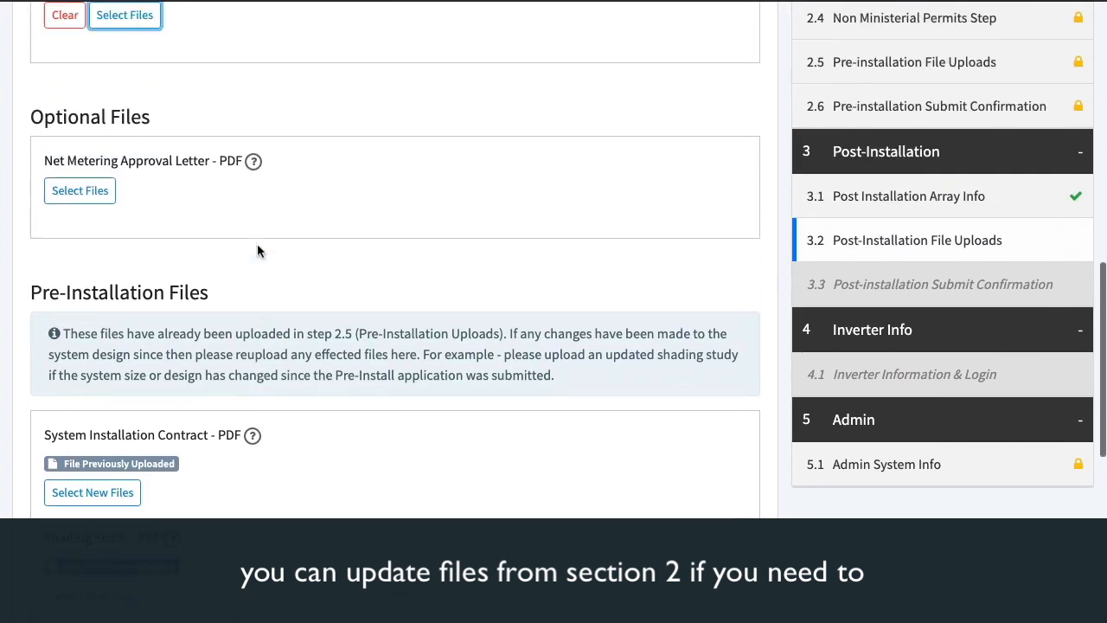
scroll(327, 250, "down", 7)
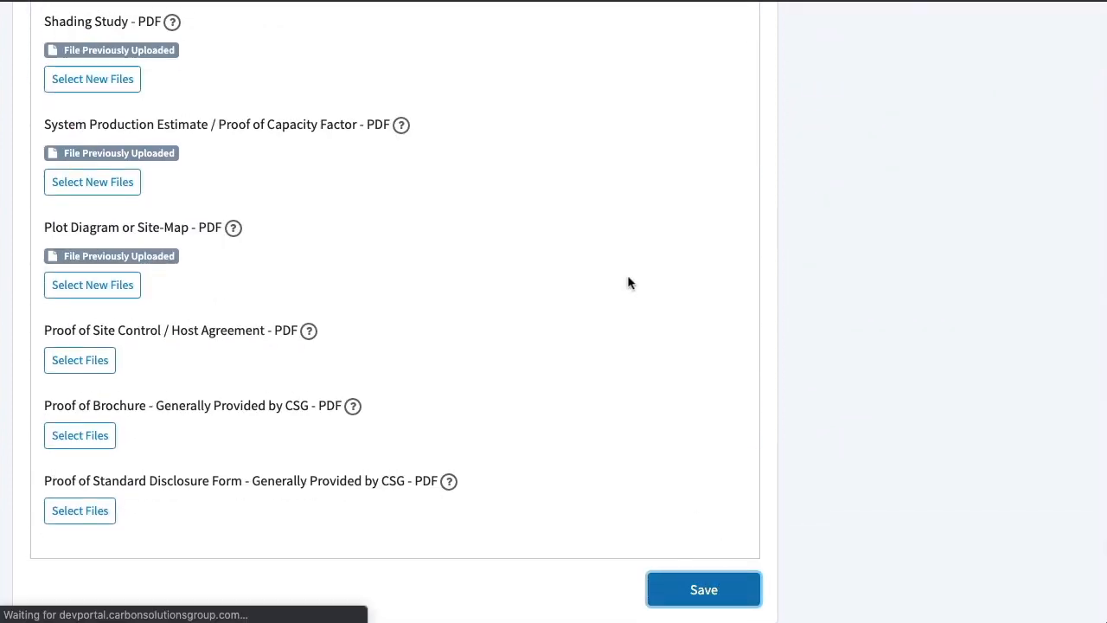
Collapse the Standard Disclosure and Pre-Installation sections, and agree to and submit IPA Application Part 2 for the Post-Installation section
scroll(624, 275, "down", 8)
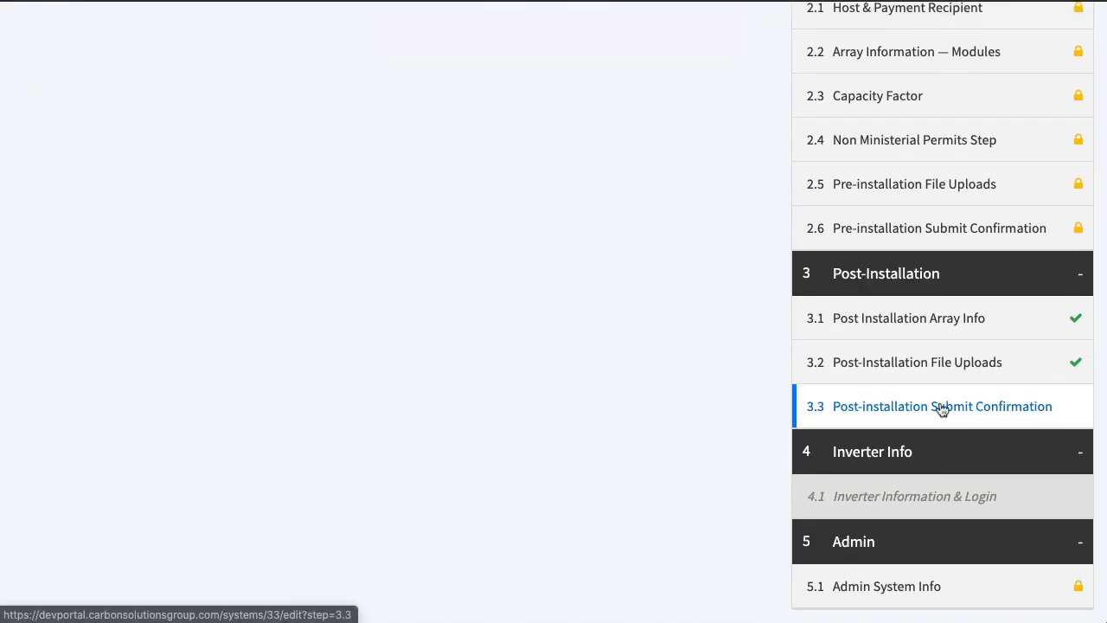
scroll(735, 336, "up", 8)
left_click(1004, 161)
left_click(1004, 200)
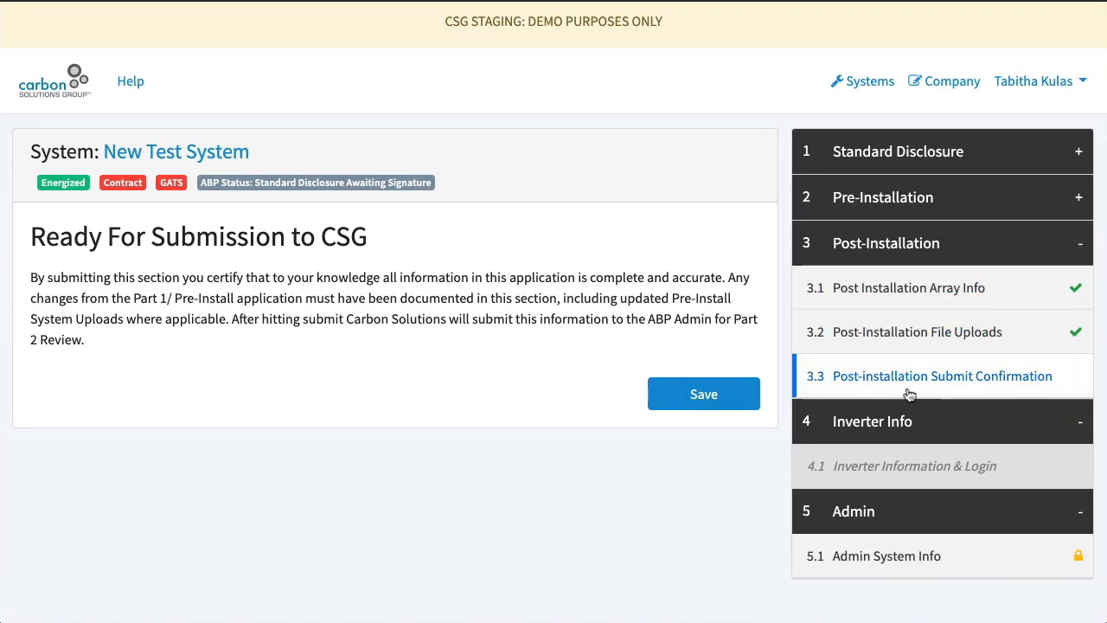
left_click(701, 394)
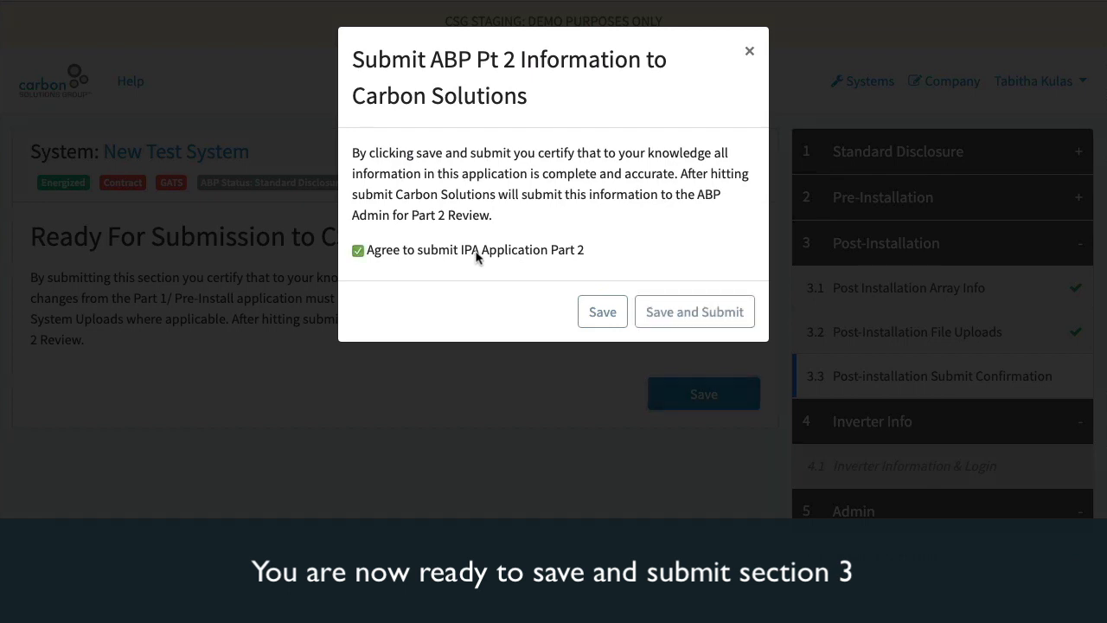
left_click(691, 312)
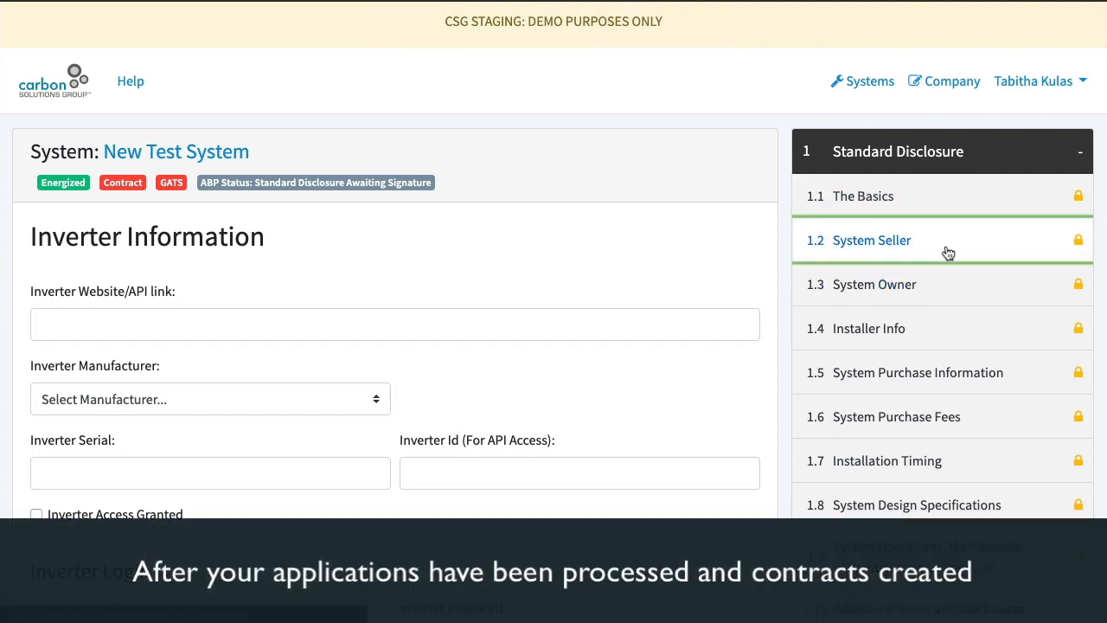
Open the System Seller step of the Standard Disclosure and examine its lock notice and seller fields
left_click(948, 251)
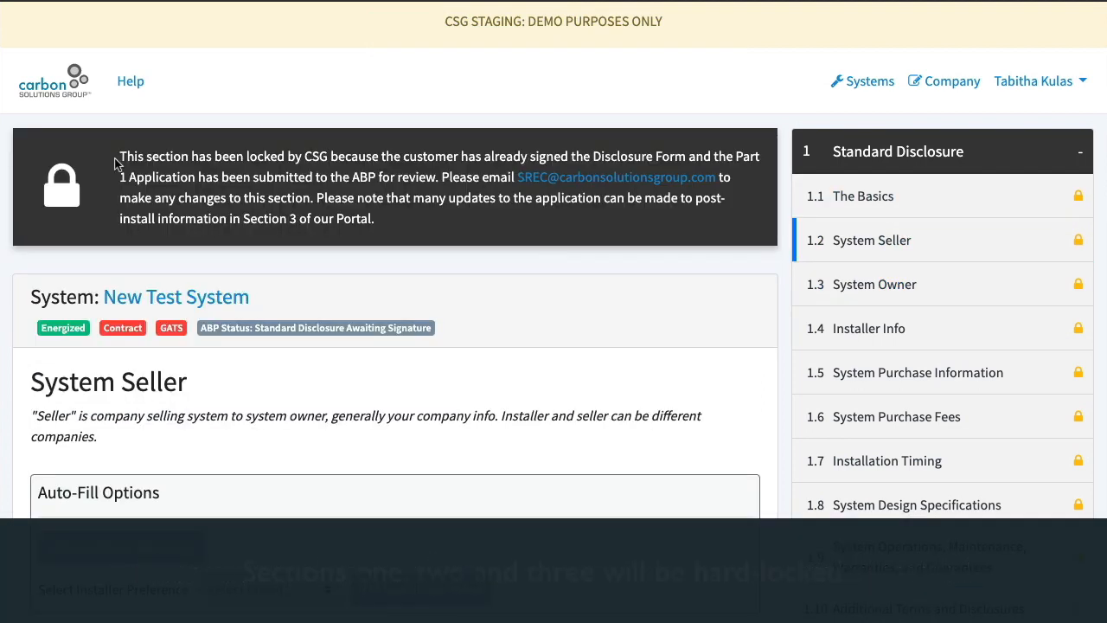
scroll(487, 291, "down", 6)
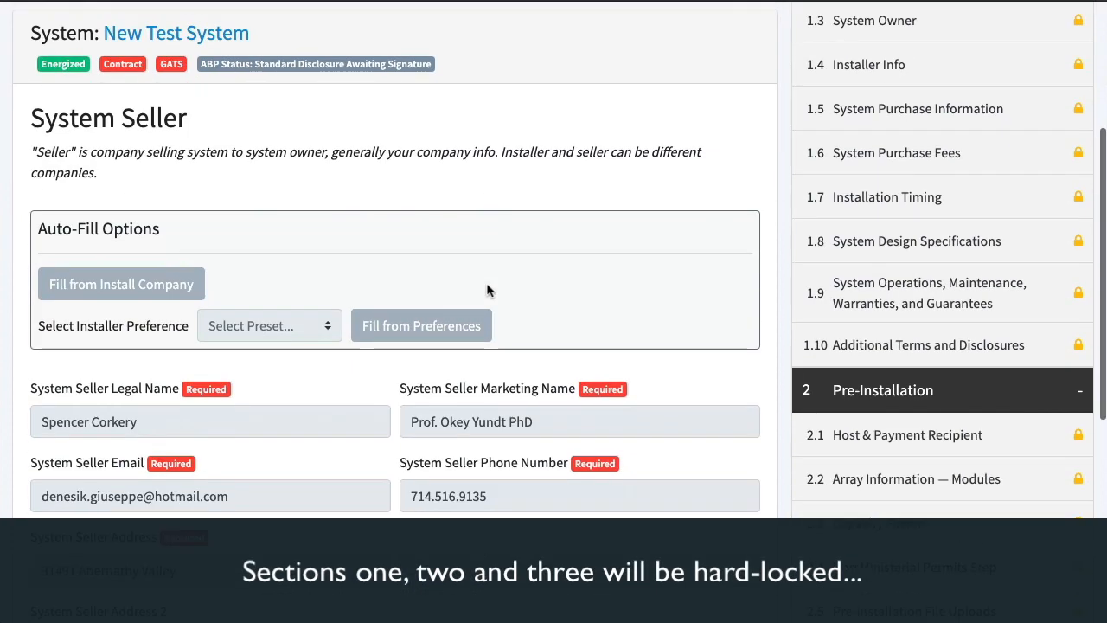
double_click(453, 234)
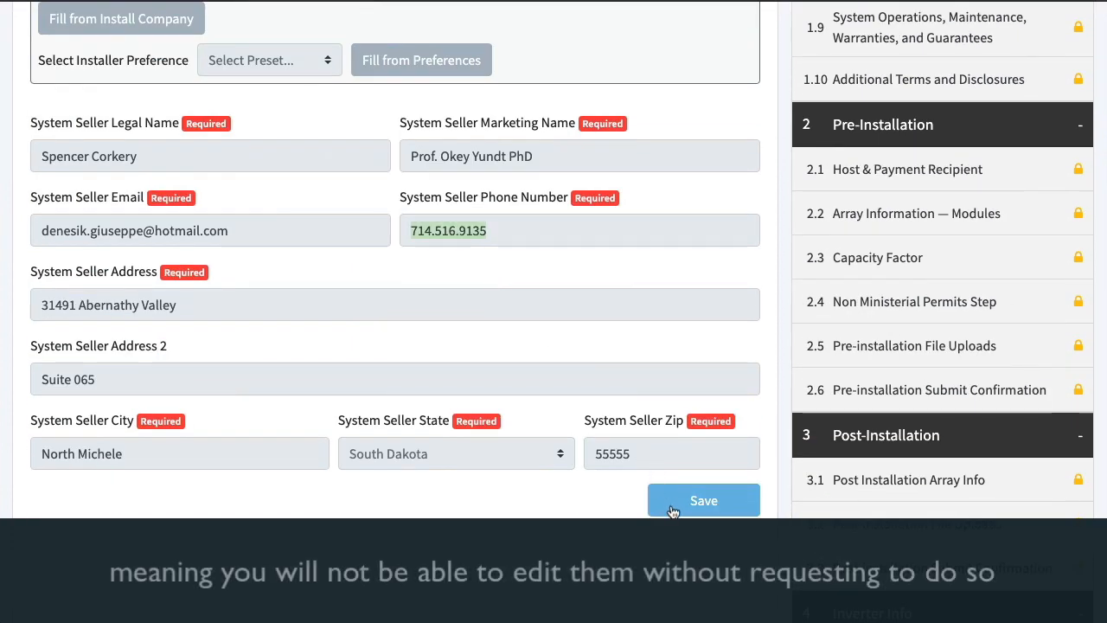
scroll(643, 314, "up", 6)
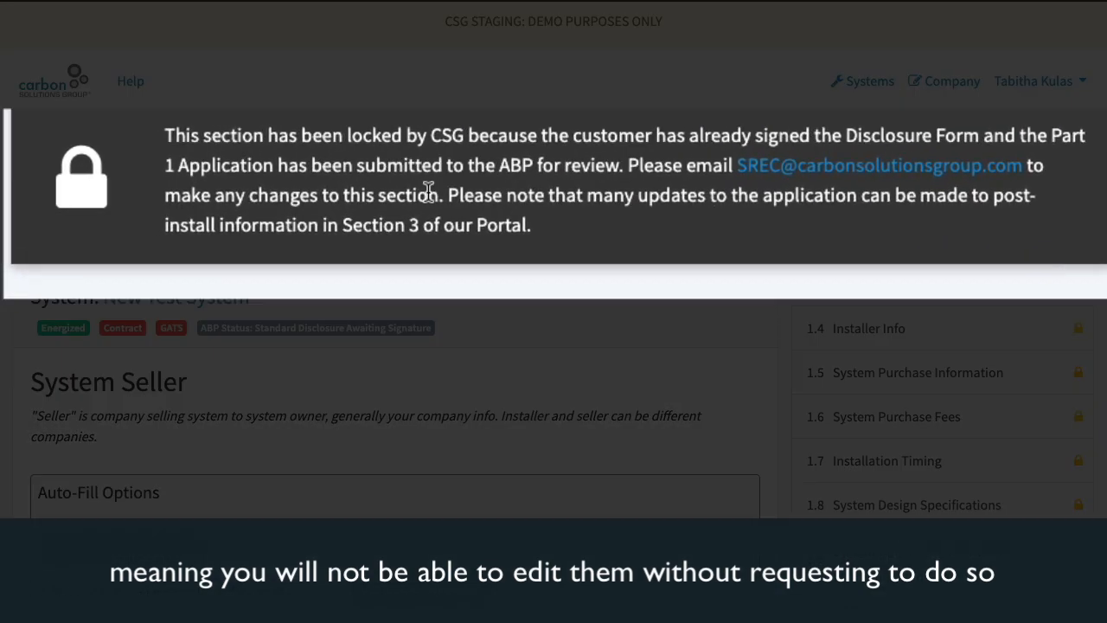
scroll(976, 328, "down", 5)
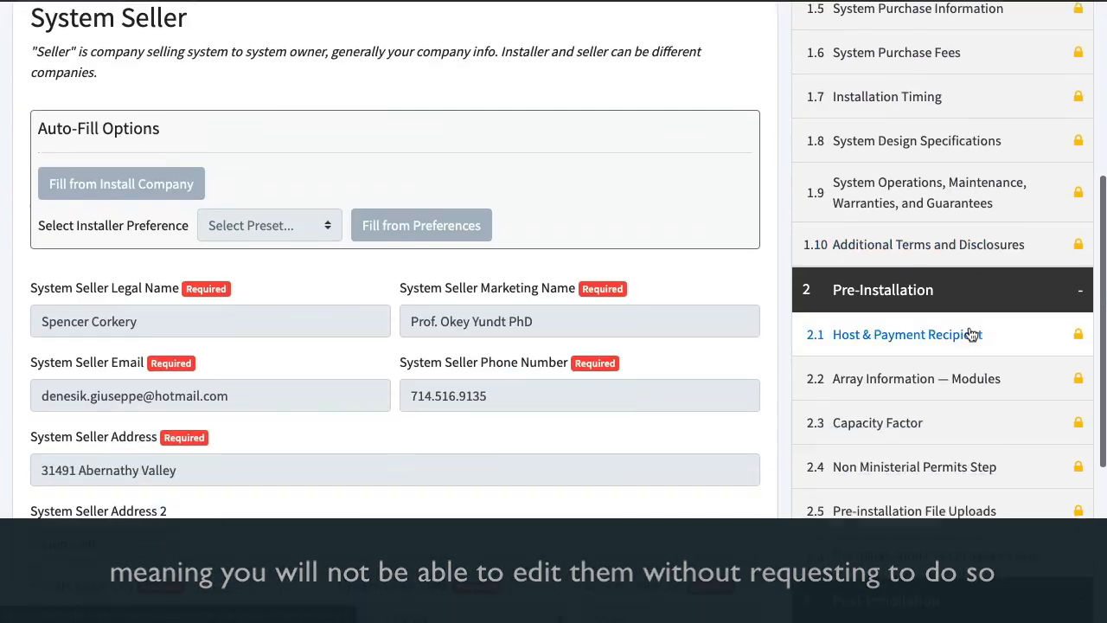